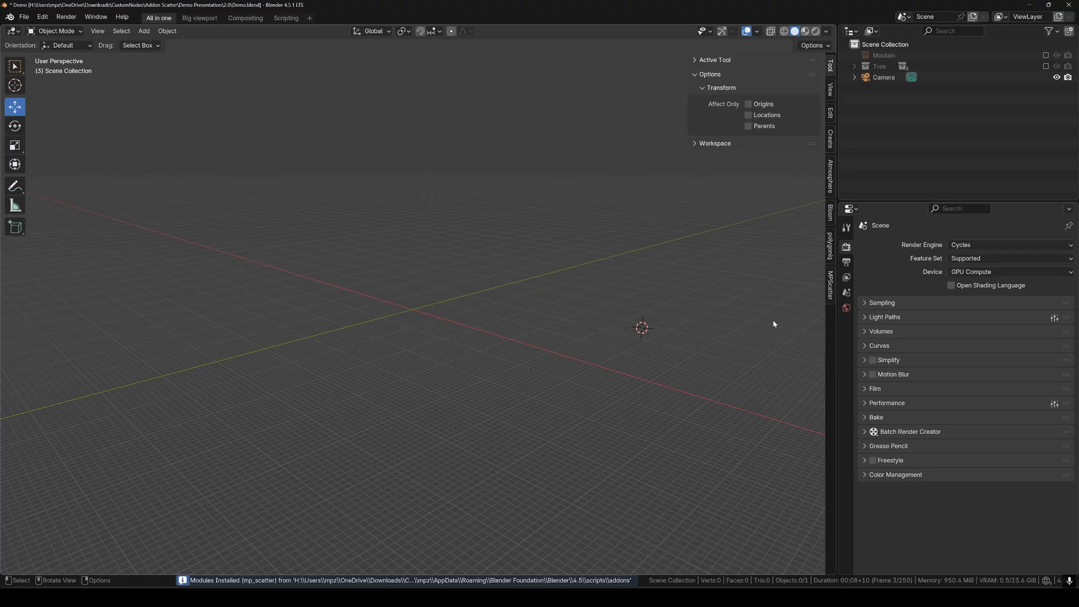
Show the MPScatter tab in the 3D viewport's N sidebar.
left_click(829, 288)
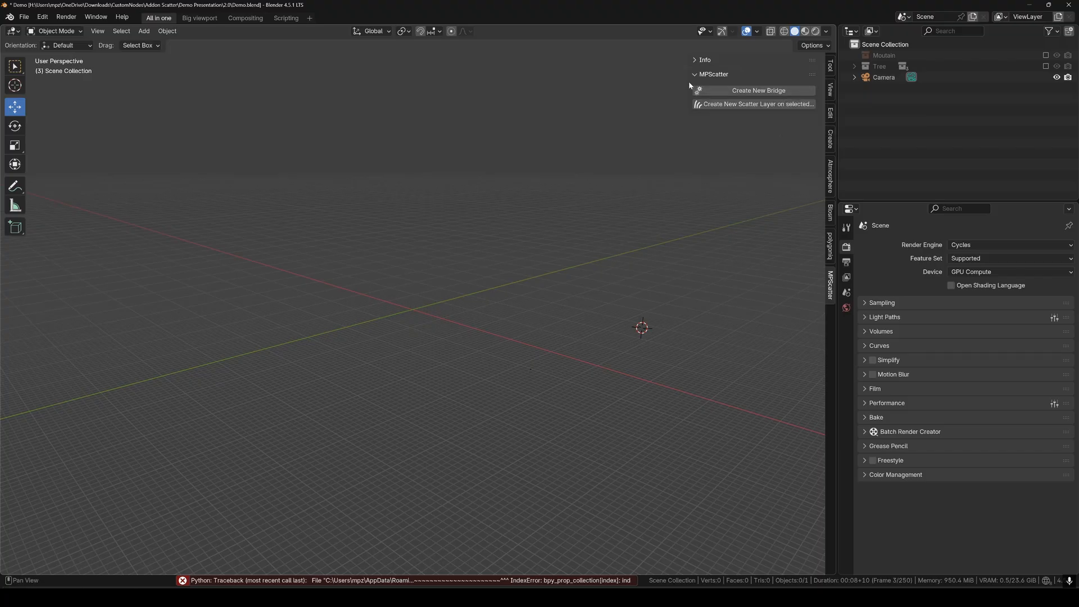
Widen the sidebar and create a new MPScatter bridge object, MPS_Bridge.
left_click_drag(691, 82, 651, 86)
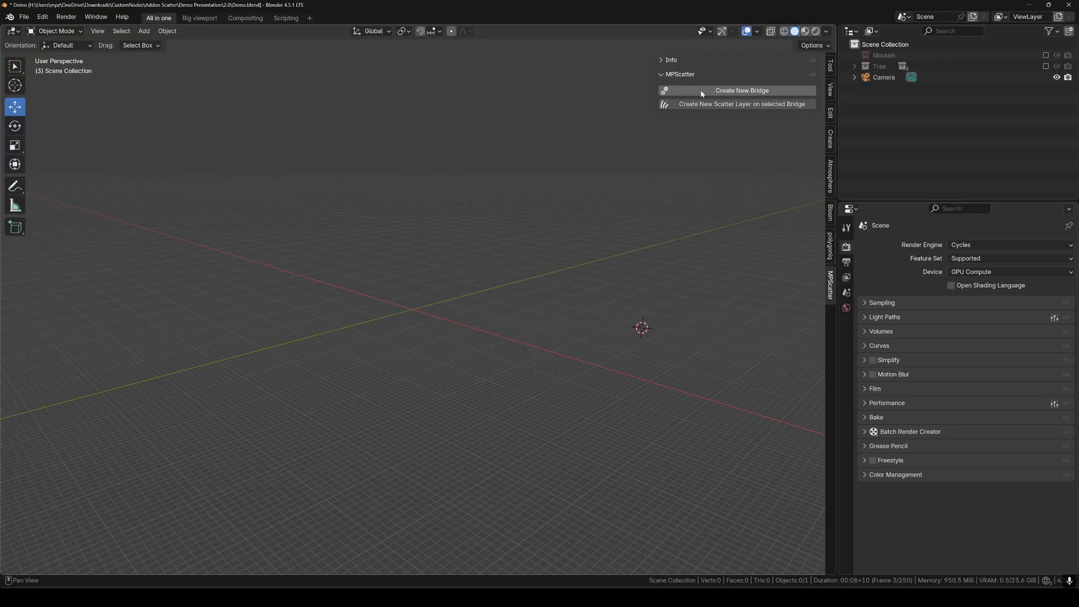
left_click(702, 92)
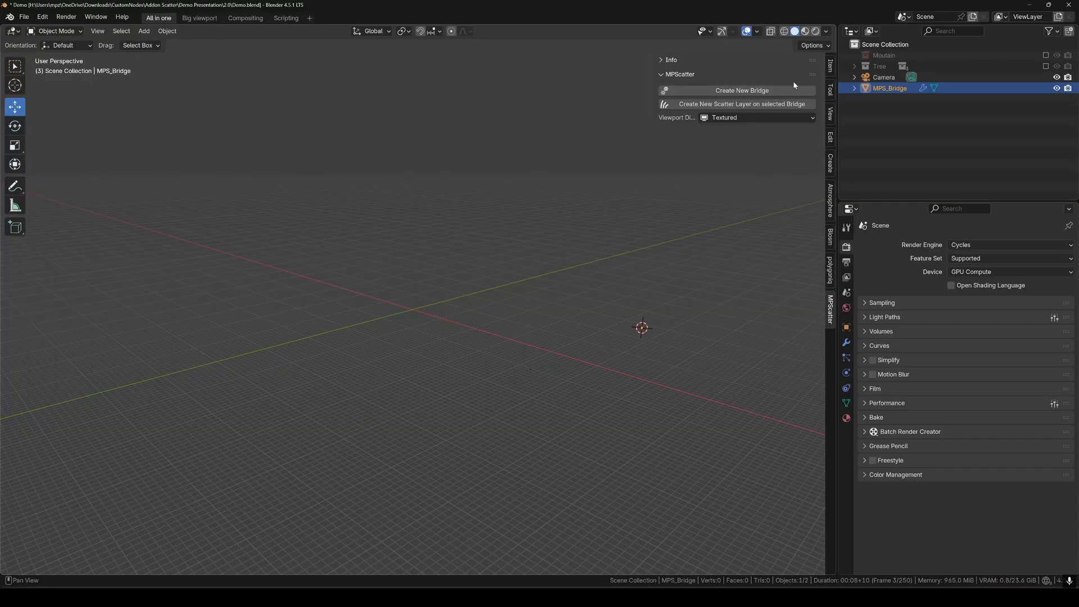
In the bridge's modifier stack, rename the first scatter layer to Grass.
left_click(846, 343)
left_click(865, 287)
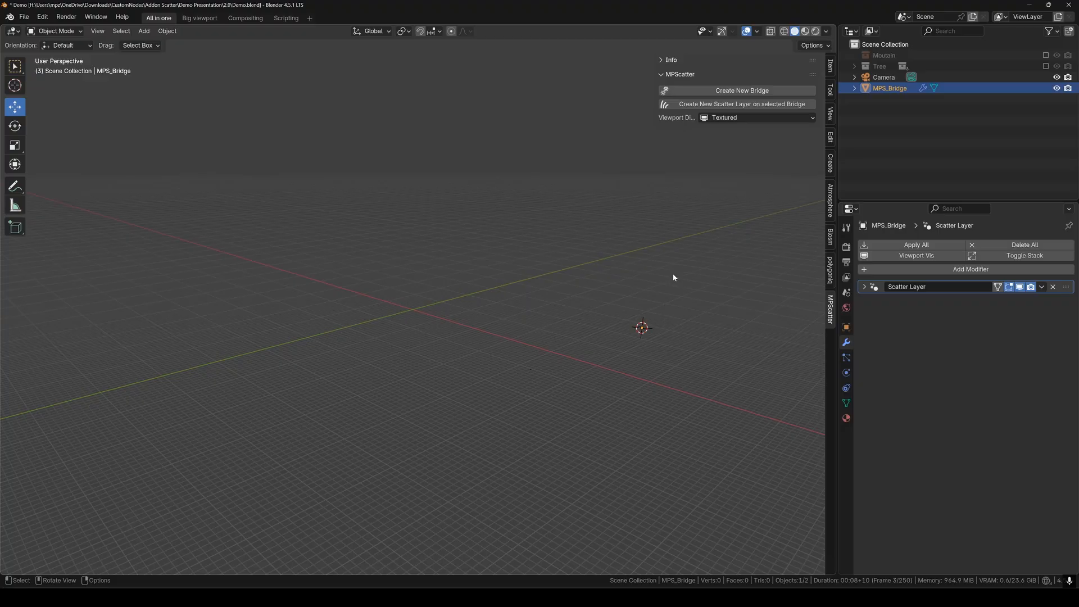
left_click(953, 290)
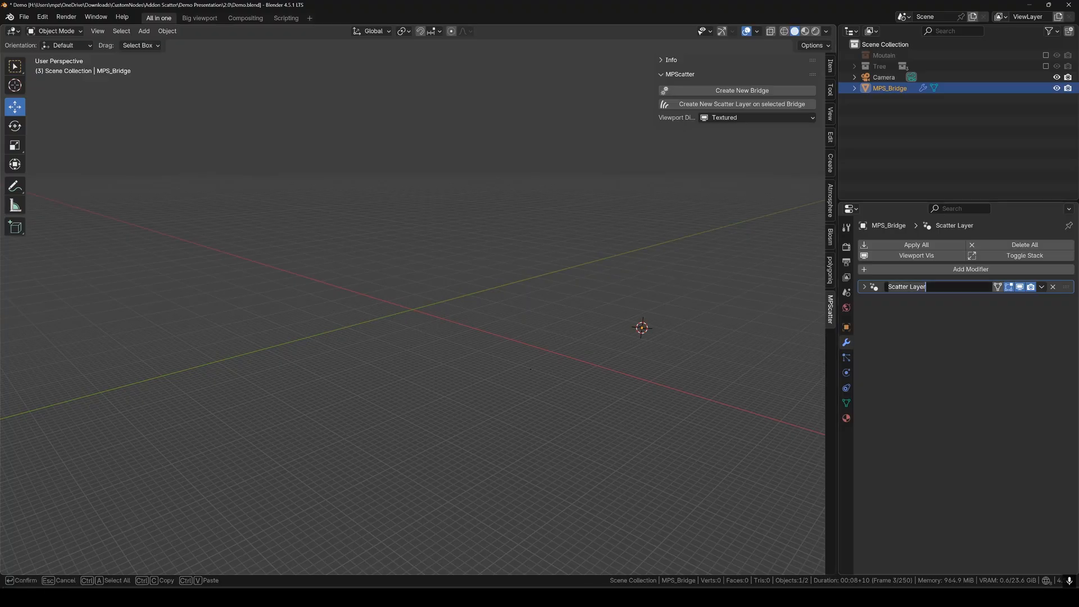
key("Return")
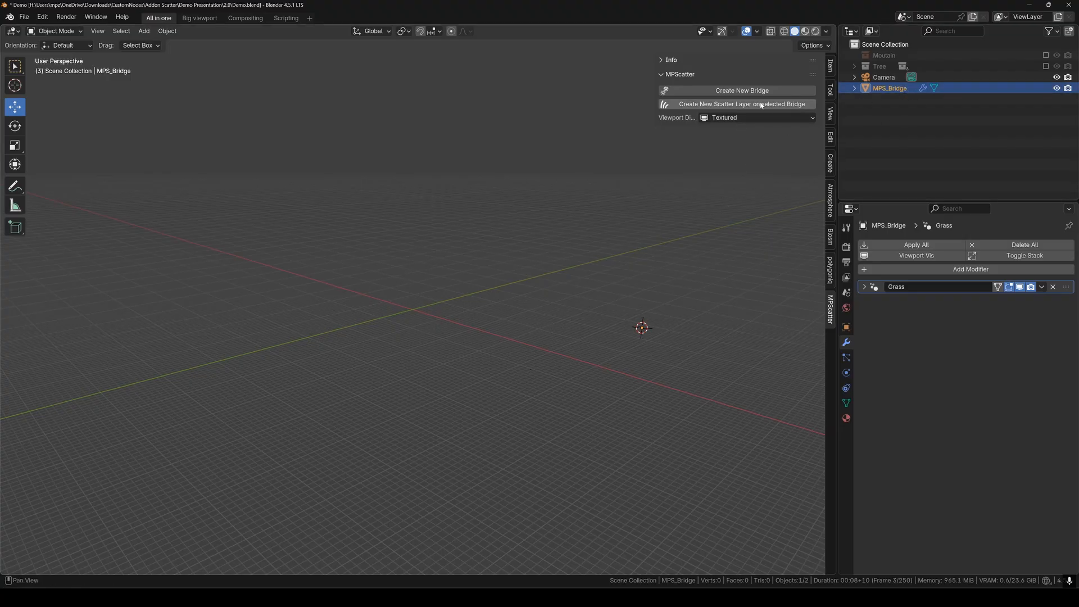
Add a second scatter layer named tree.
left_click(740, 106)
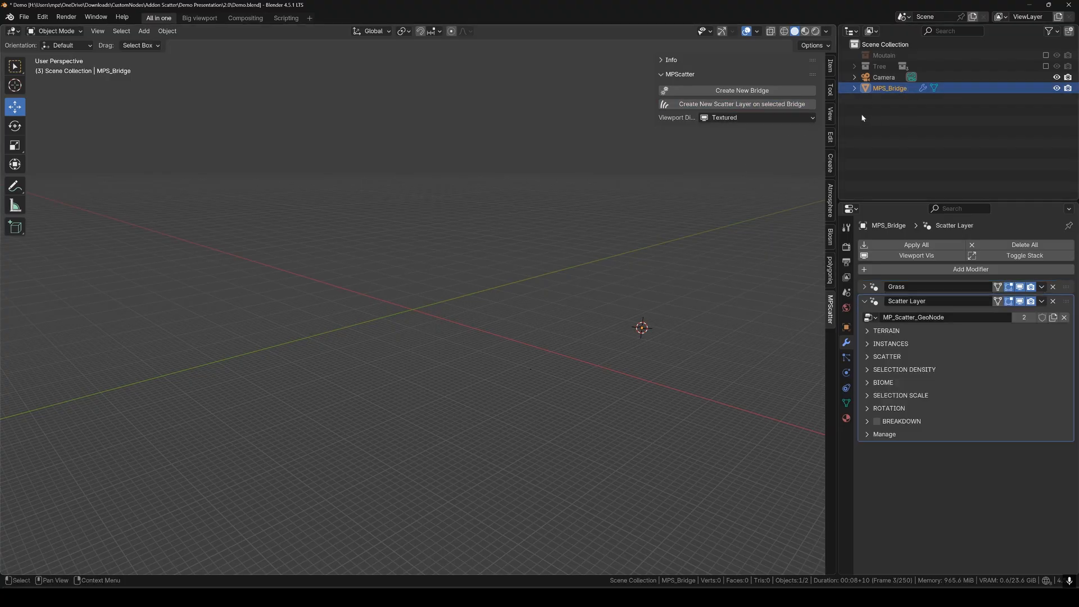
left_click(866, 302)
double_click(906, 301)
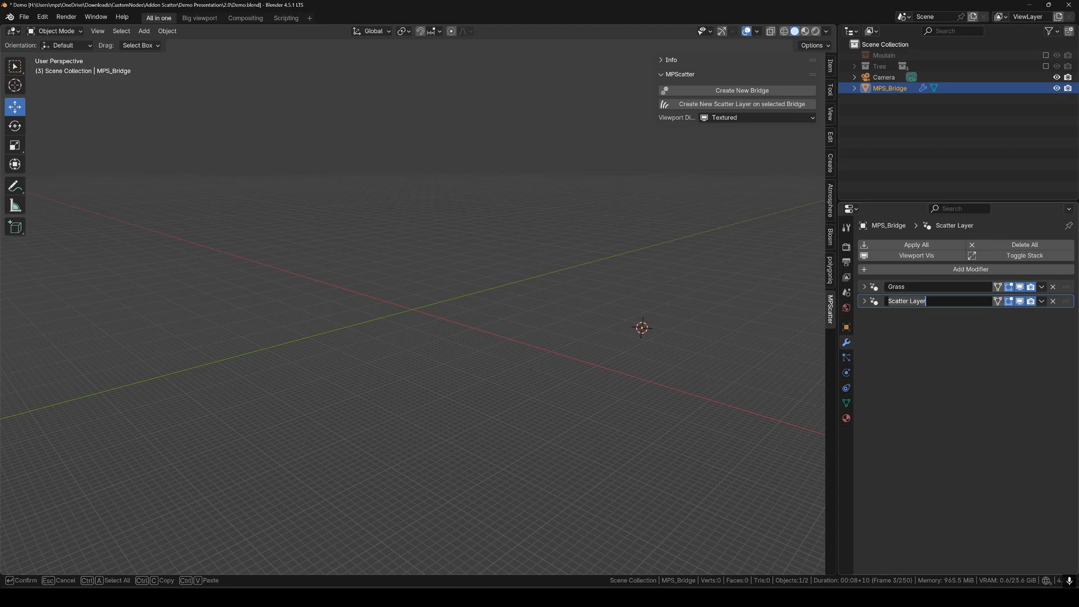
key("Return")
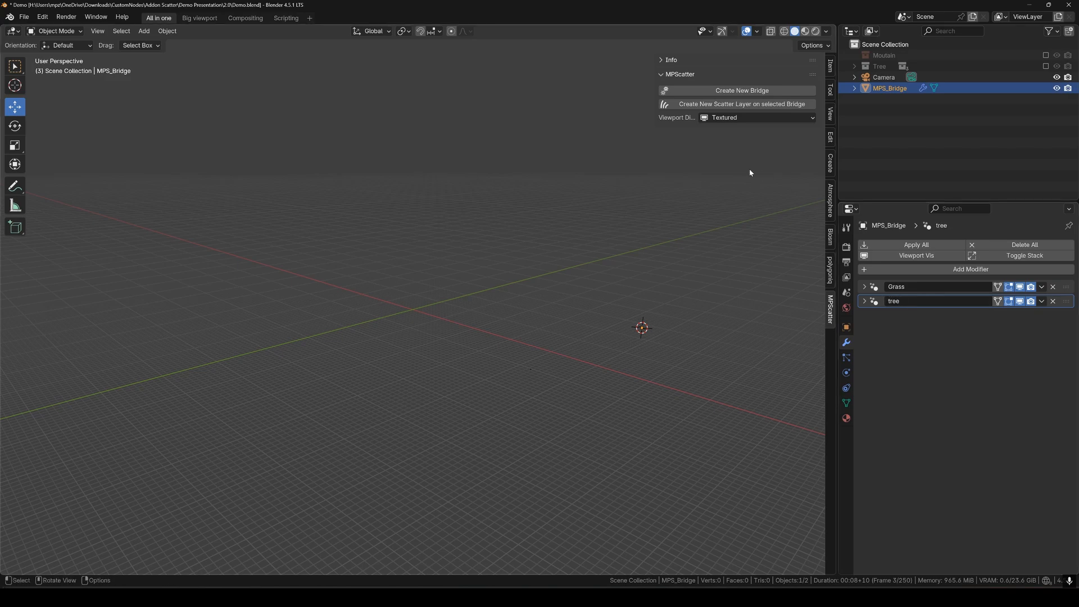
Add three extra test scatter layers, then delete them all.
left_click(772, 107)
left_click(773, 107)
left_click(773, 108)
left_click(864, 316)
left_click(863, 331)
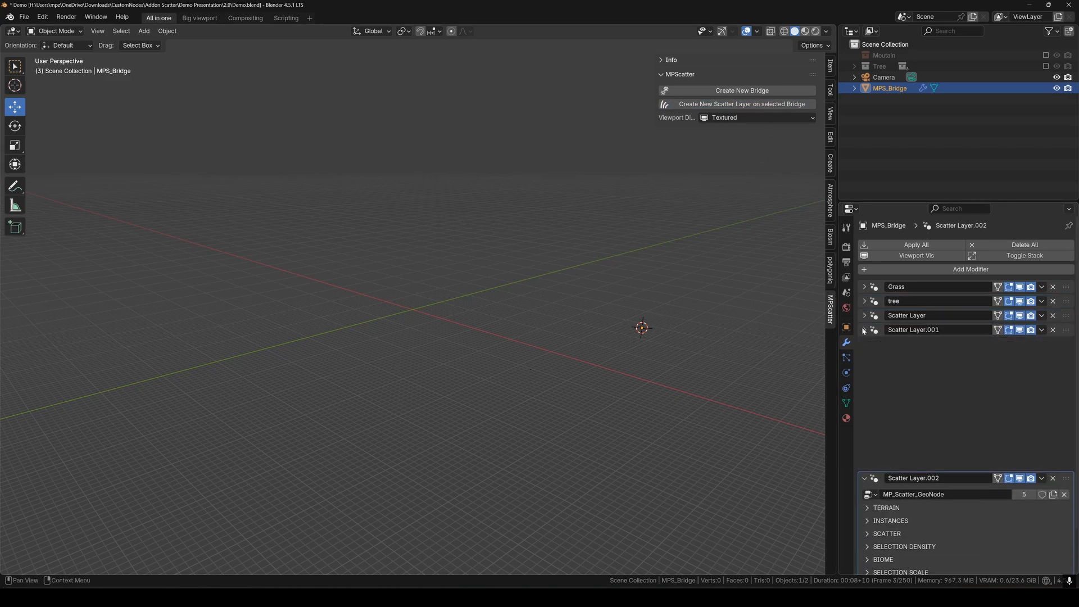
left_click(865, 344)
left_click(1053, 344)
left_click(1053, 330)
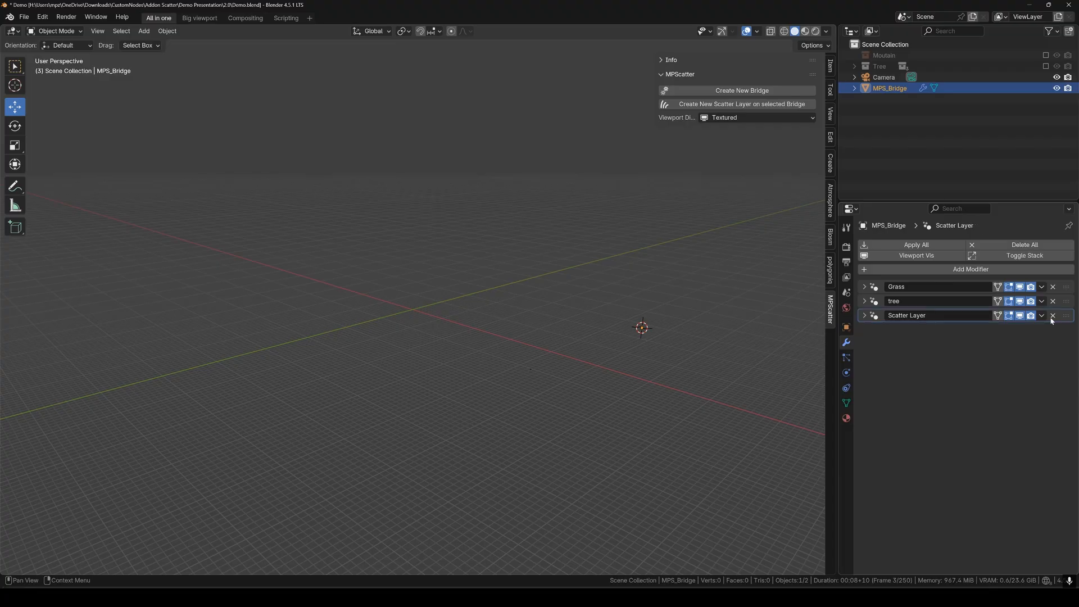
left_click(1053, 315)
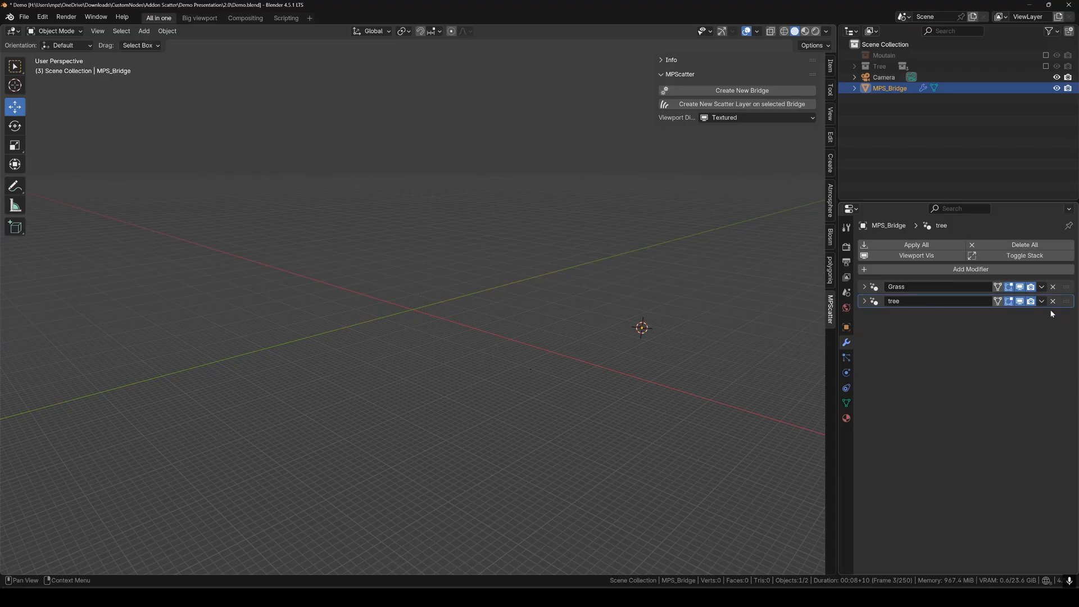
Add a second bridge and rename the two to MPS_Bridge_Front and MPS_Bridge_Back.
left_click(735, 92)
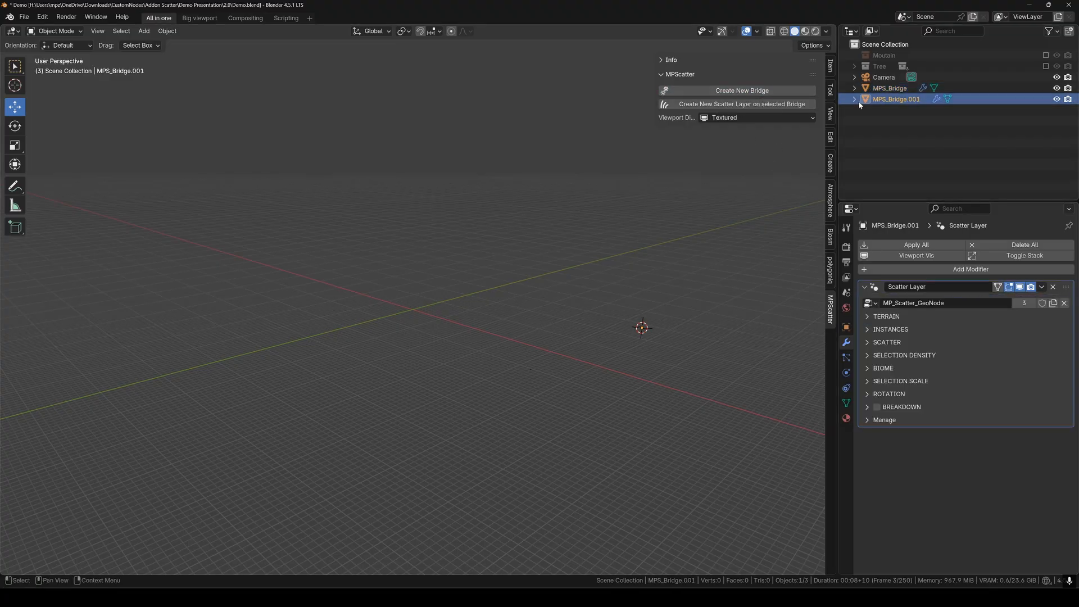
double_click(900, 88)
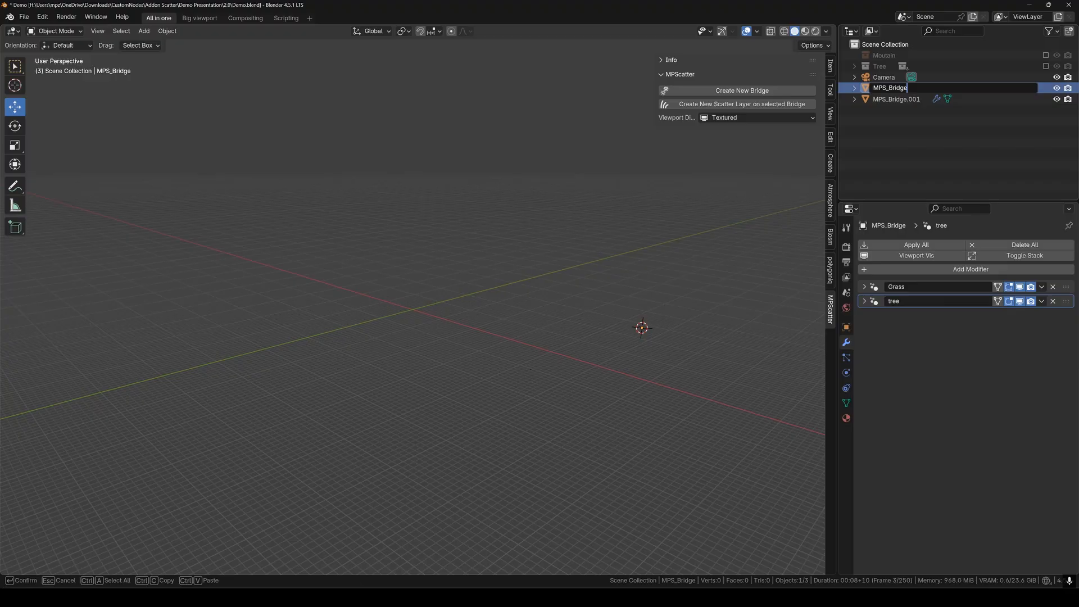
key("Return")
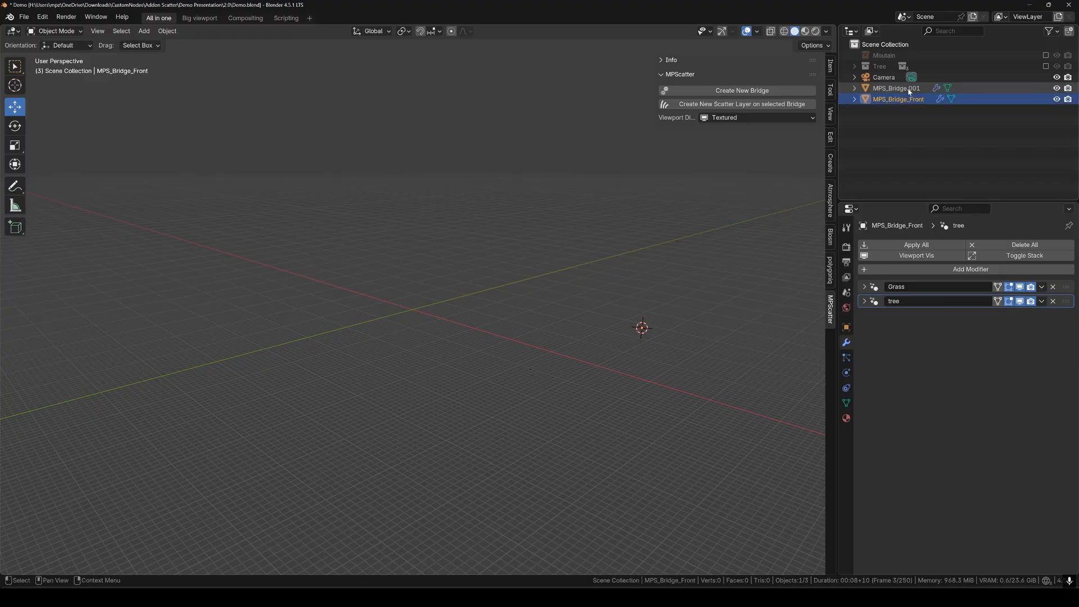
double_click(925, 90)
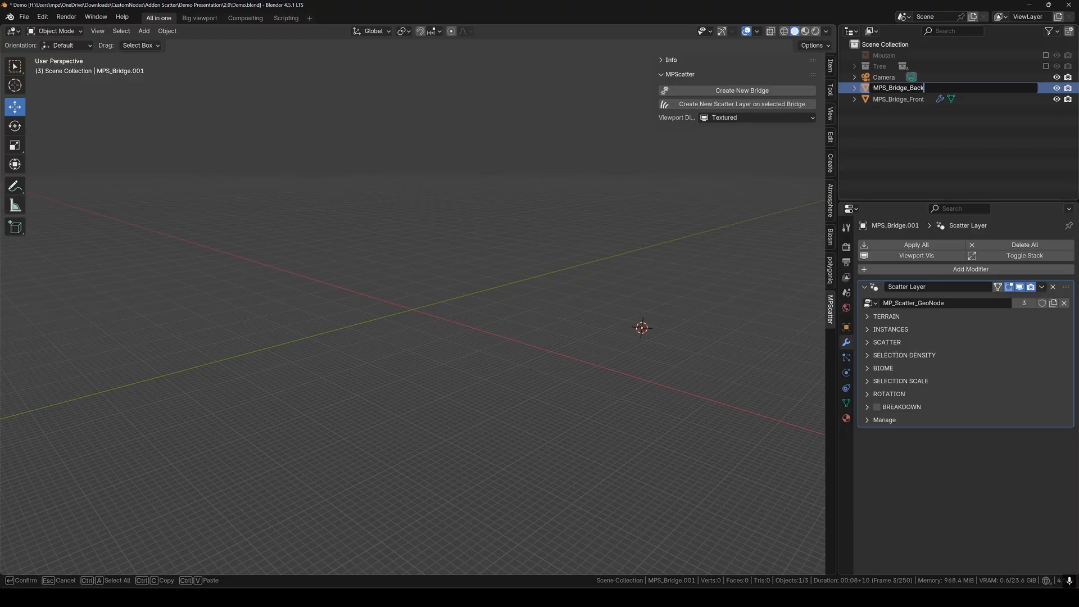
type("MPS_Bridge_Back")
key("Return")
Select MPS_Bridge_Front and expand the Tree collection to list its trees.
left_click(921, 98)
left_click(920, 89)
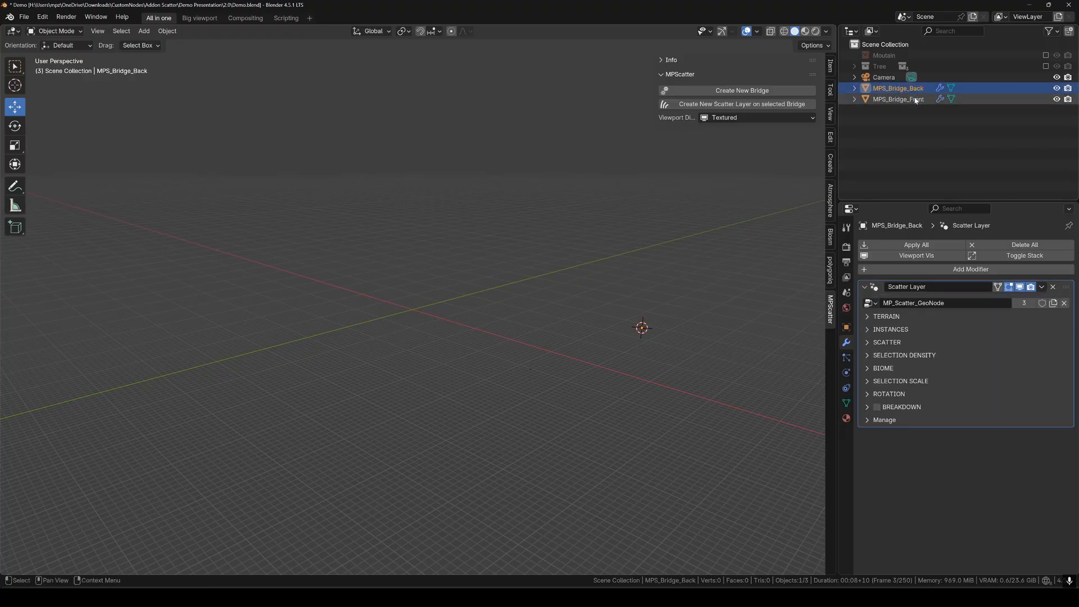
left_click(916, 99)
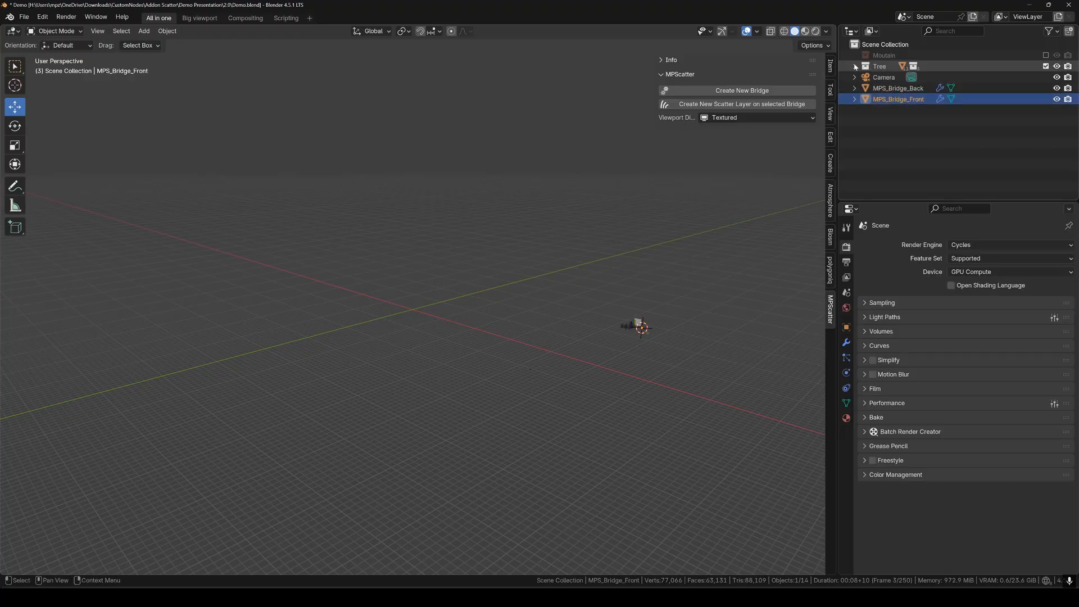
left_click(855, 67)
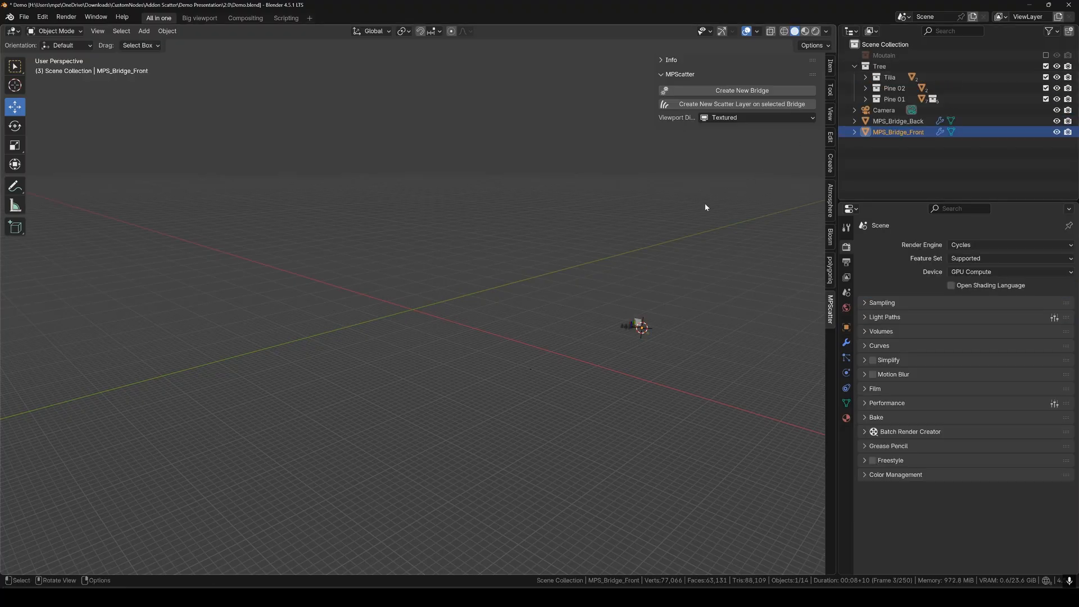
Collapse the Tree collection and set MPS_Bridge_Front's MPScatter viewport display to Bounds.
left_click(855, 66)
left_click(895, 119)
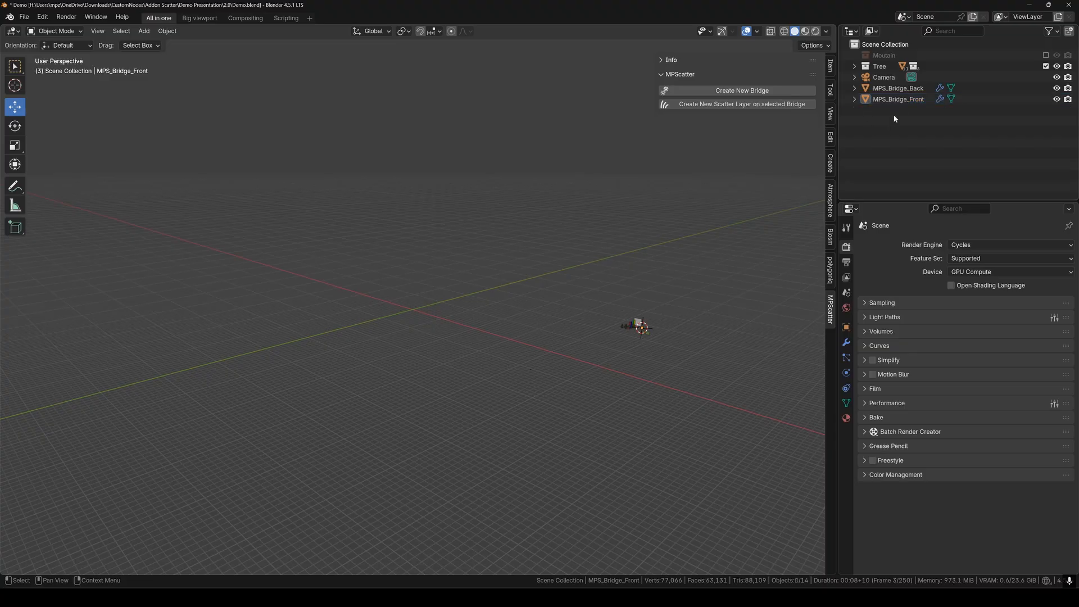
left_click(899, 99)
left_click(787, 118)
left_click(756, 131)
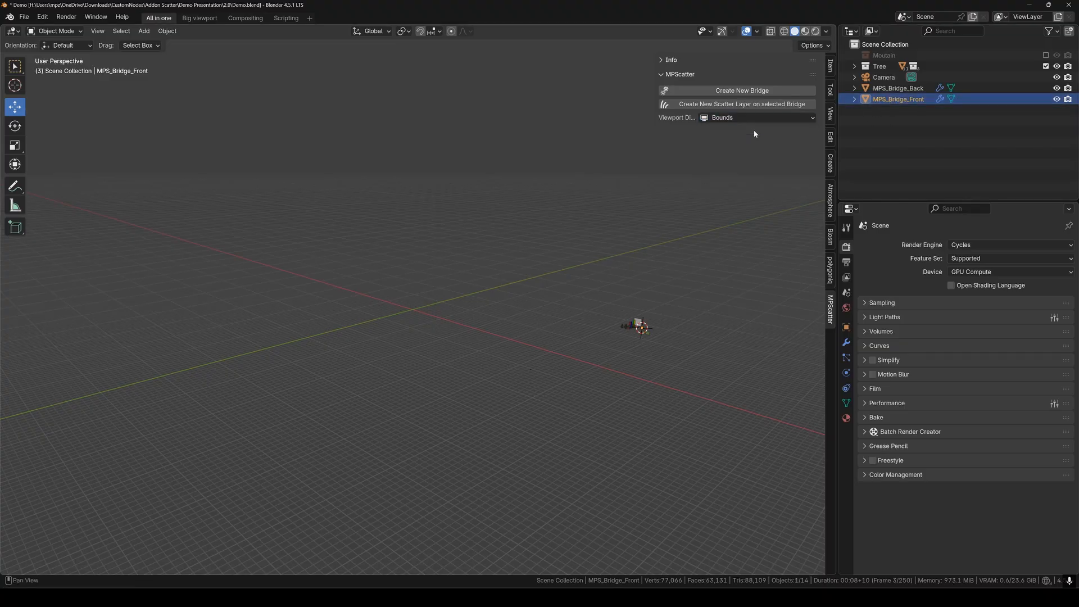
Set the bridge's object Display As back to Textured, keeping MPScatter display at Bounds.
left_click(847, 327)
scroll(948, 412, "down", 5)
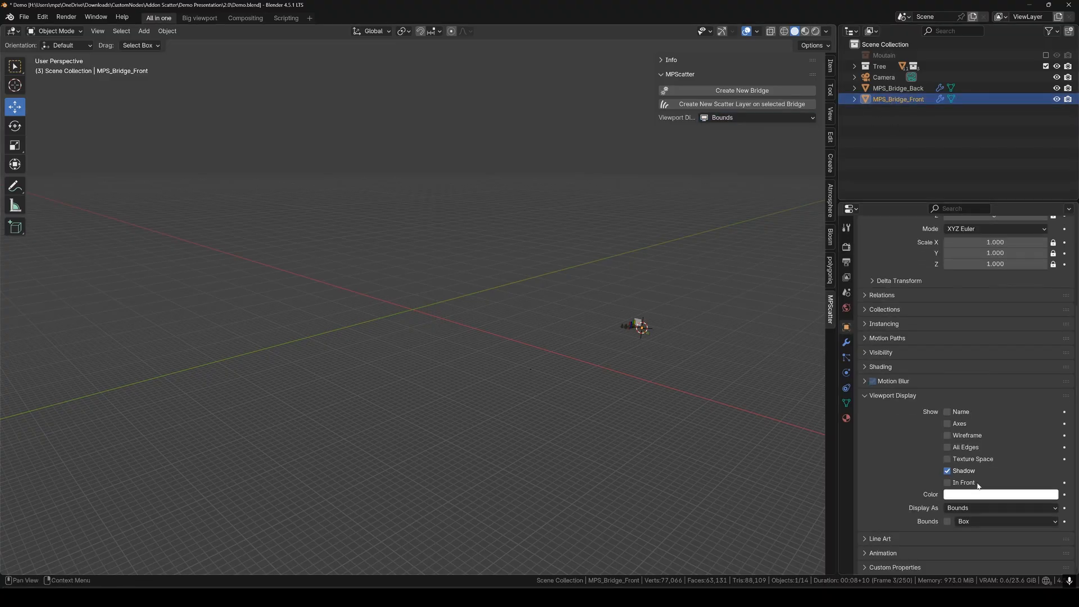
left_click(978, 507)
left_click(959, 555)
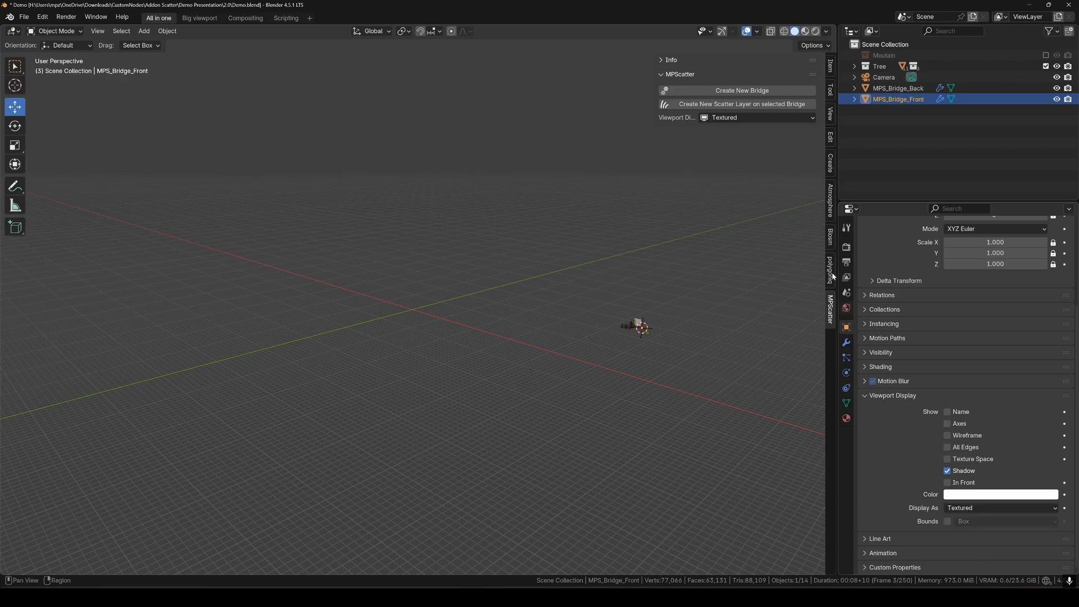
left_click(740, 119)
left_click(739, 131)
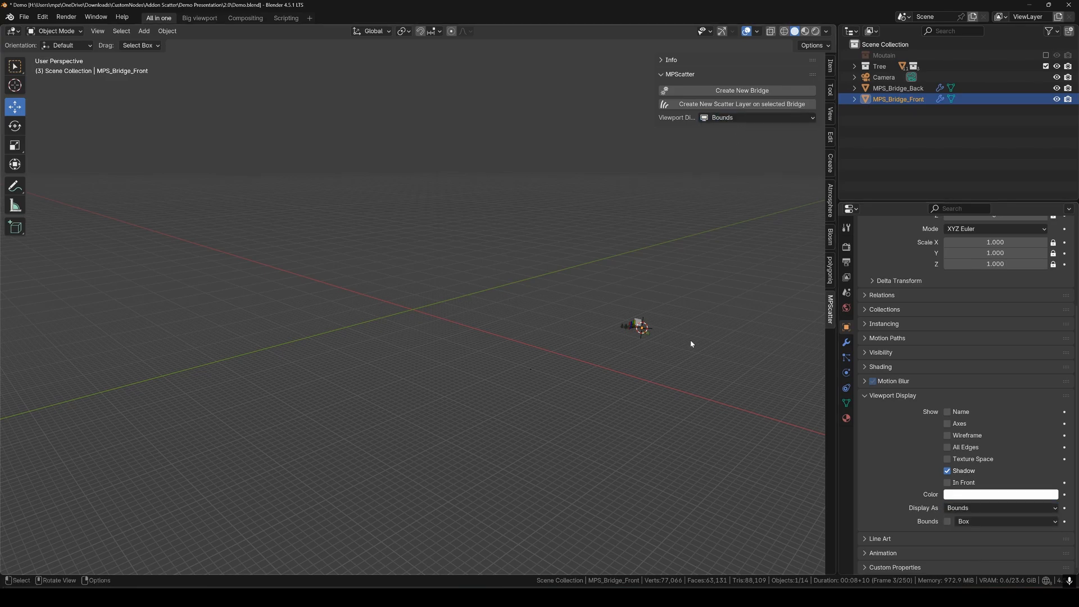
Frame the bq_Tree_Picea-obovata_A_autumn spruce and set its Viewport Display to Bounds.
left_click(630, 332)
key("KP_Decimal")
scroll(618, 329, "down", 3)
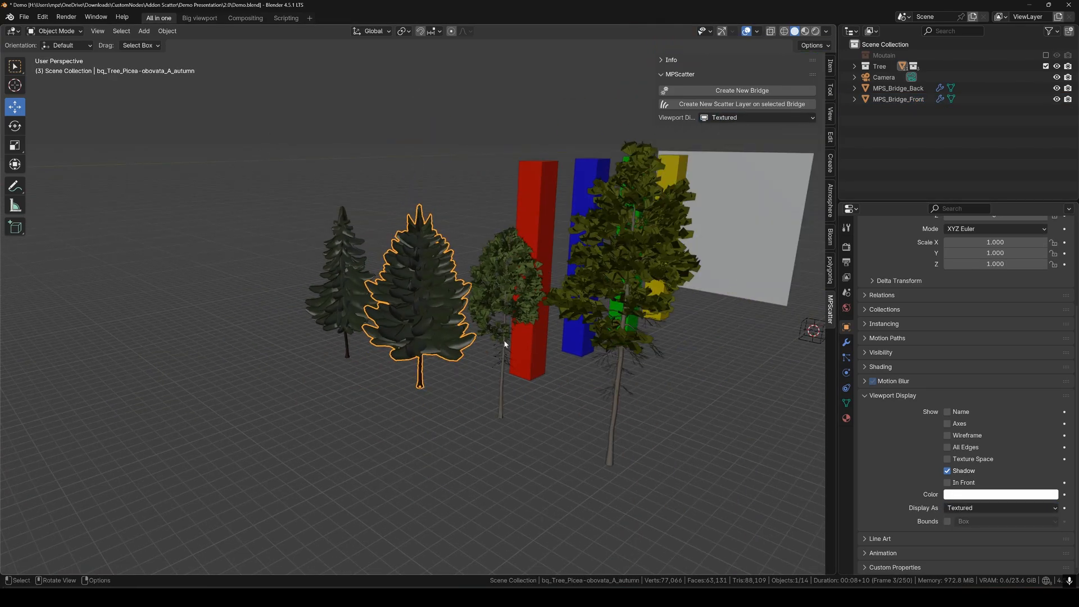
left_click(730, 118)
left_click(714, 130)
middle_click_drag(618, 315, 345, 316)
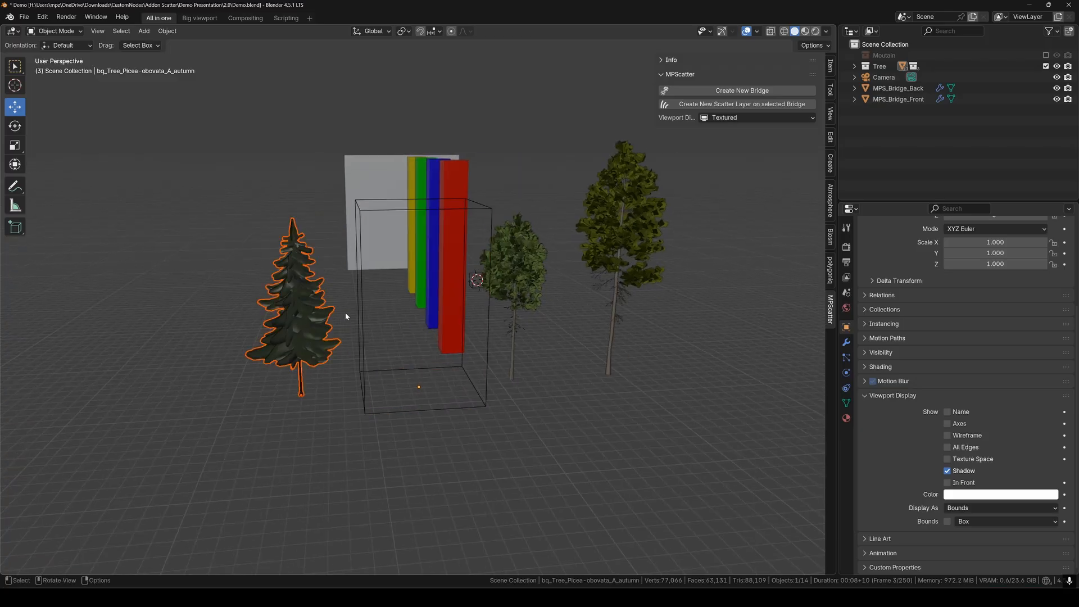
left_click(730, 118)
left_click(717, 130)
middle_click_drag(647, 269, 475, 279)
middle_click_drag(615, 292, 544, 284)
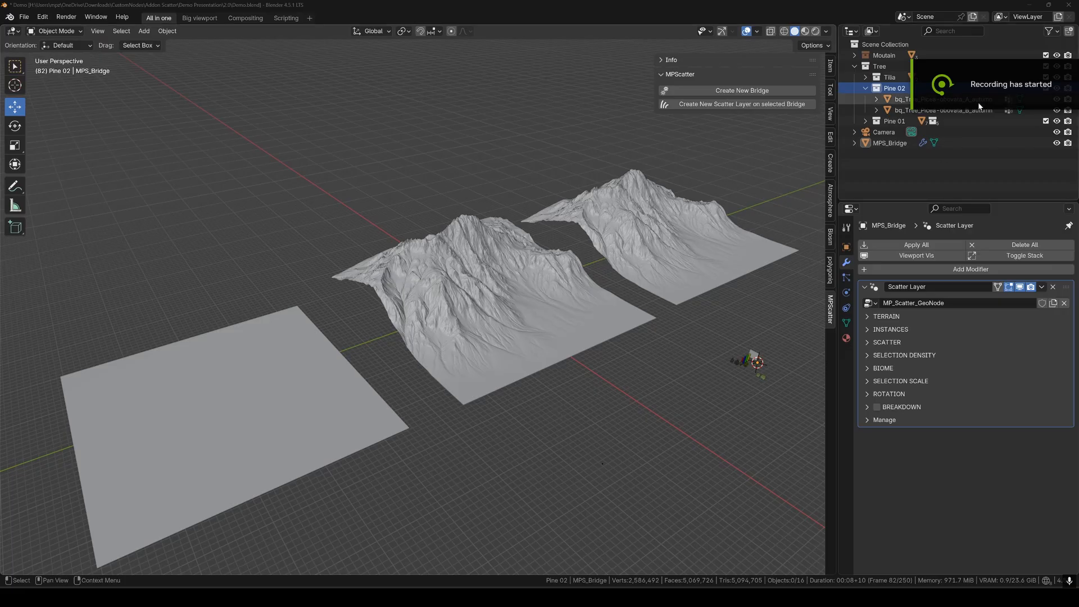
Select MPS_Bridge and expand the Scatter Layer modifier's TERRAIN panel.
left_click(865, 88)
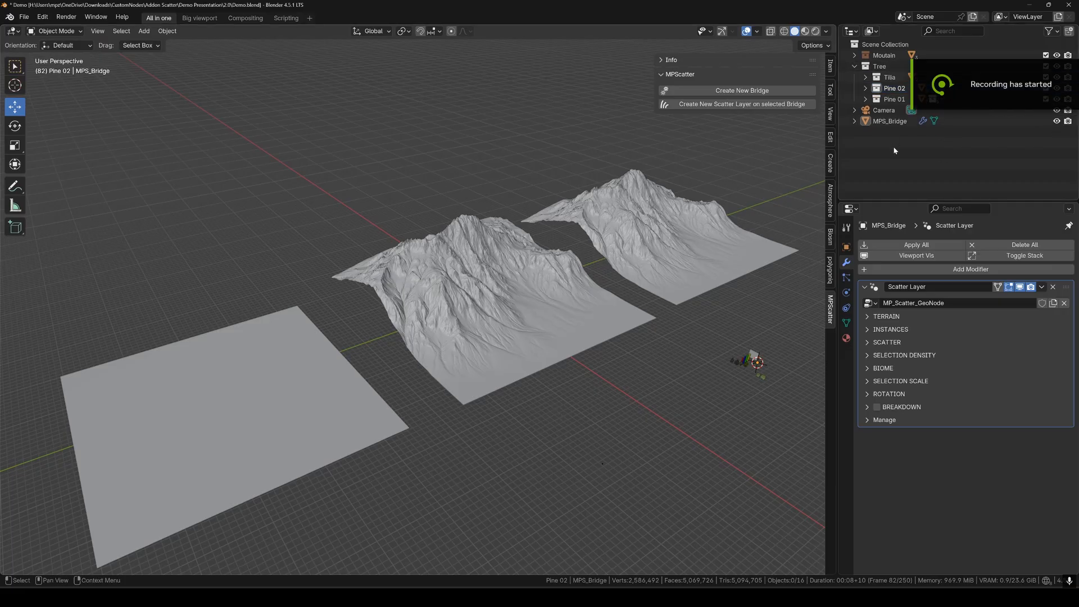
middle_click_drag(675, 254, 762, 240)
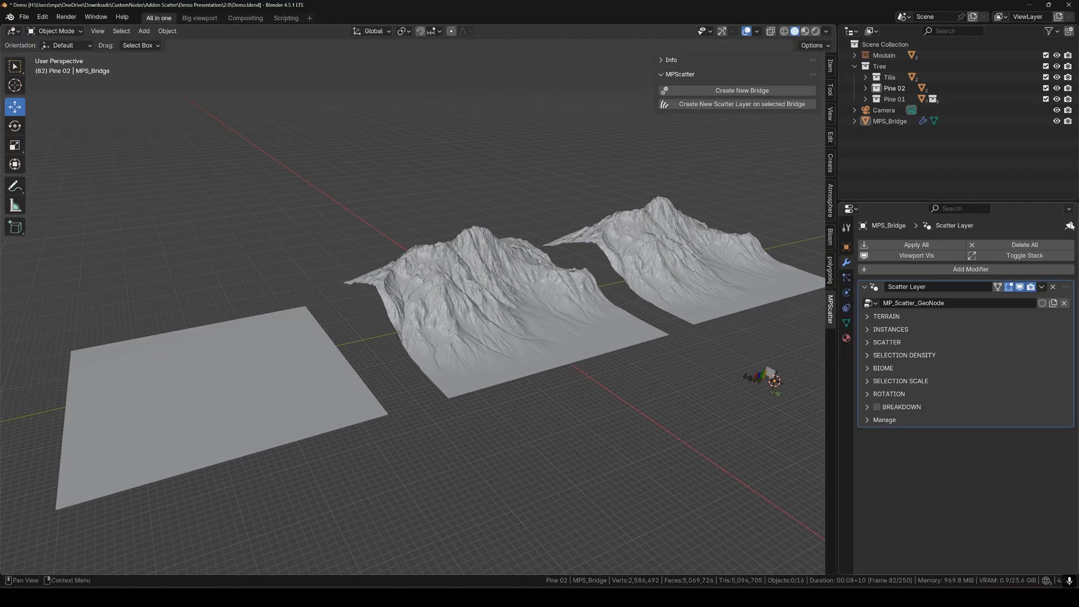
left_click(889, 121)
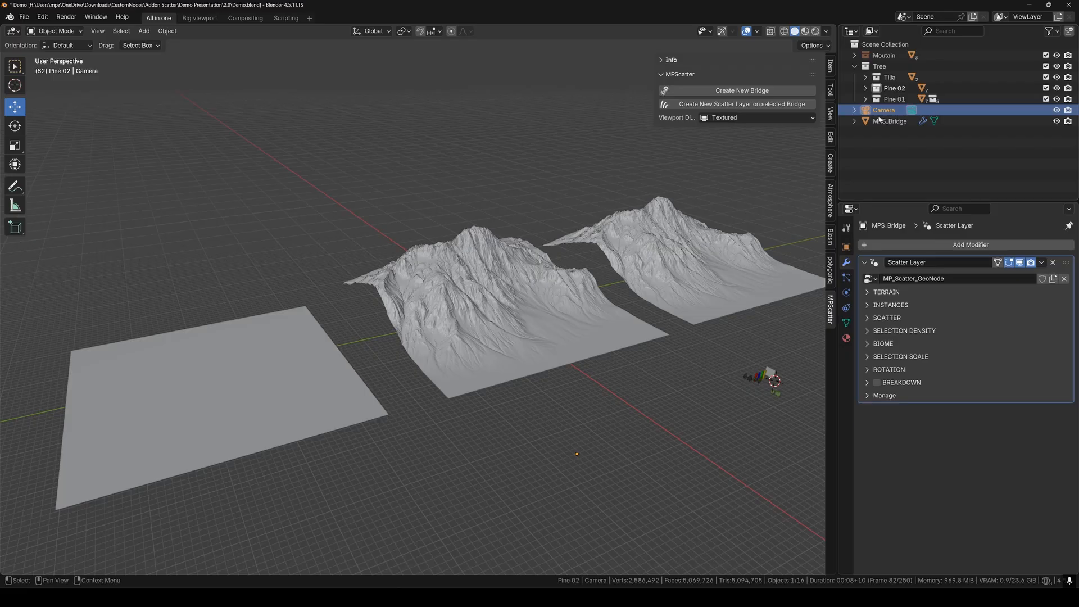
left_click(650, 442)
middle_click_drag(650, 442, 624, 362)
left_click(878, 317)
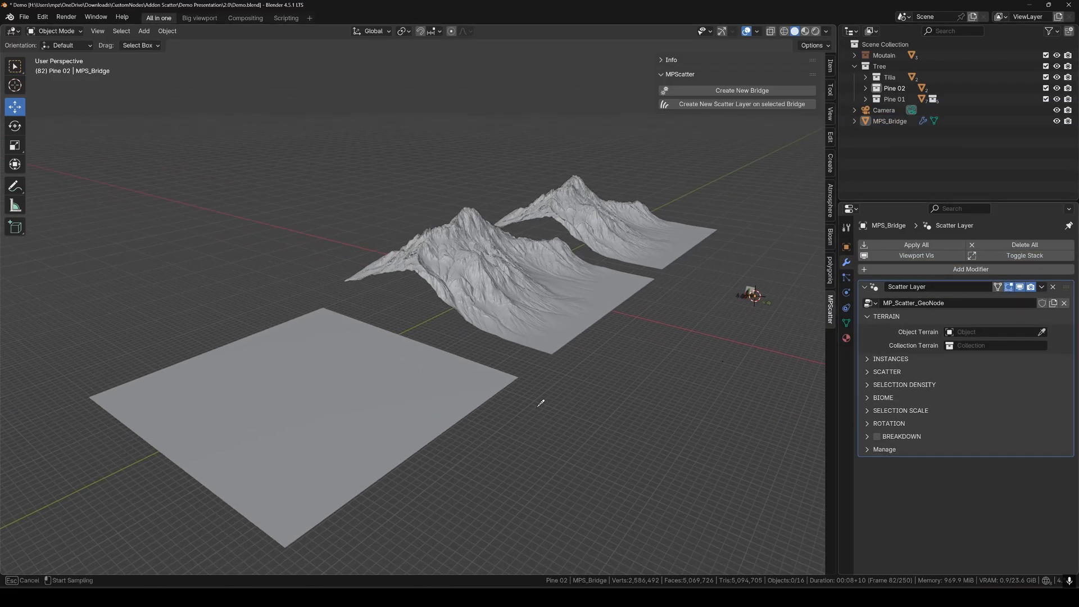
Set the Object Terrain to Moutain.001 and the Collection Terrain to Moutain.
left_click(401, 394)
left_click(587, 305)
left_click(995, 345)
type("mout")
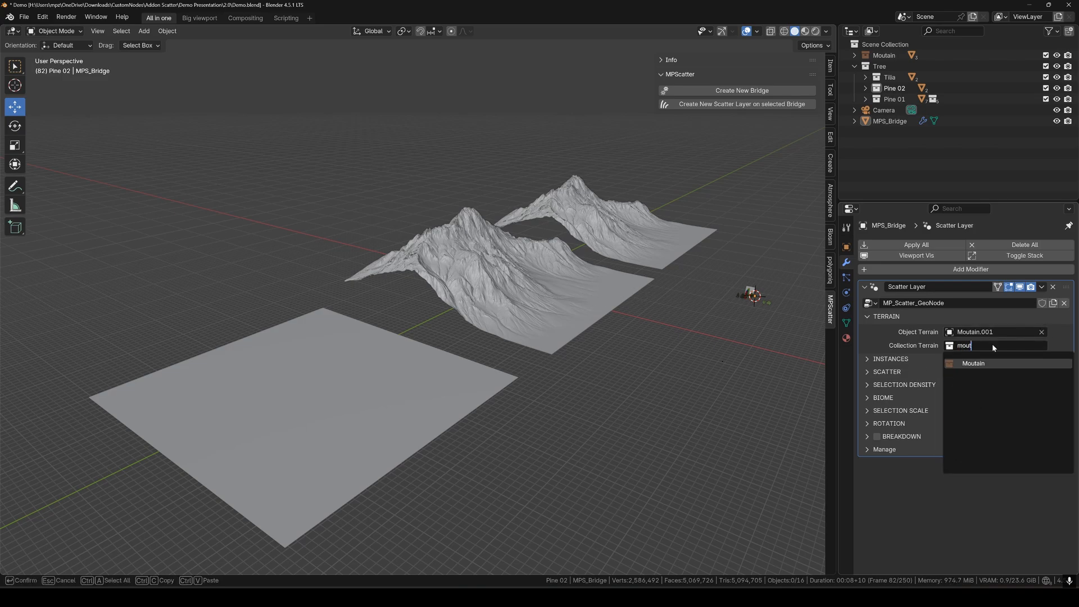
key("Return")
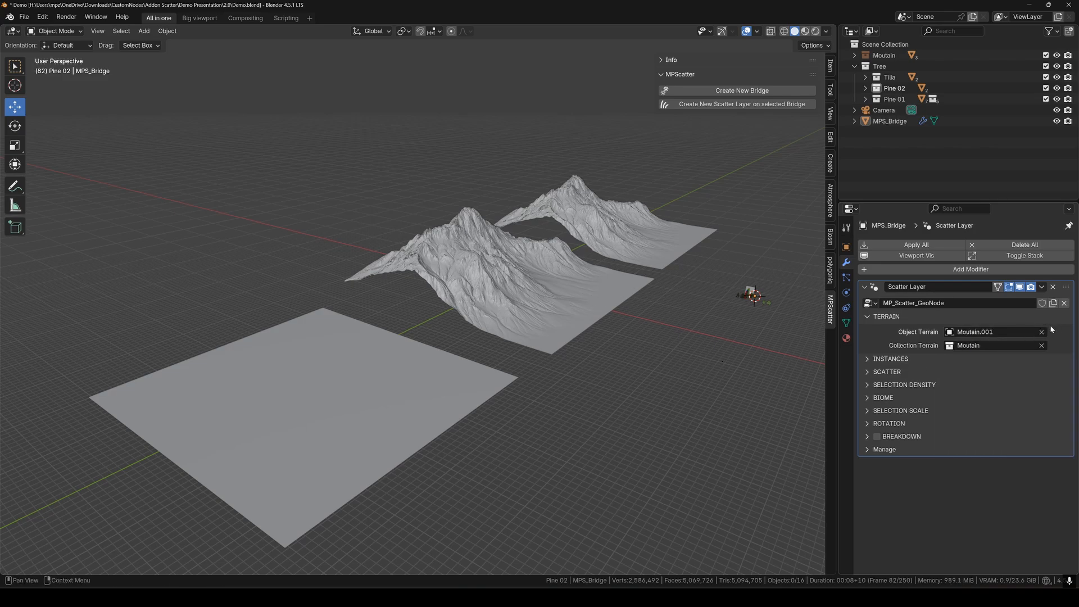
Under INSTANCES > Collections, assign Pine 02 to Collection 01 LOD 0.
left_click(871, 360)
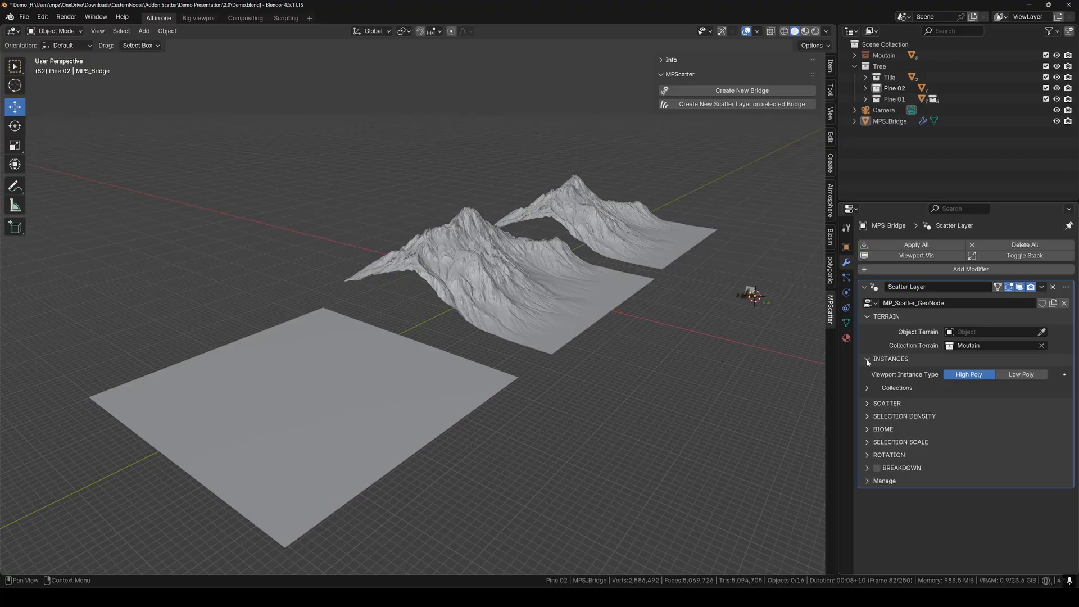
left_click(911, 389)
left_click(950, 405)
type("pine")
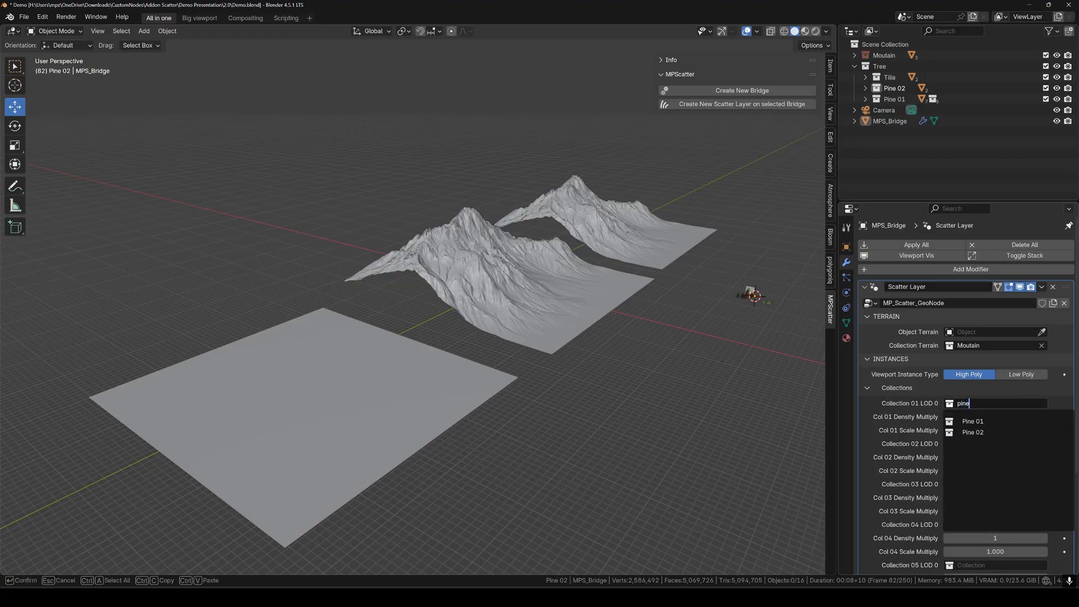
key("Return")
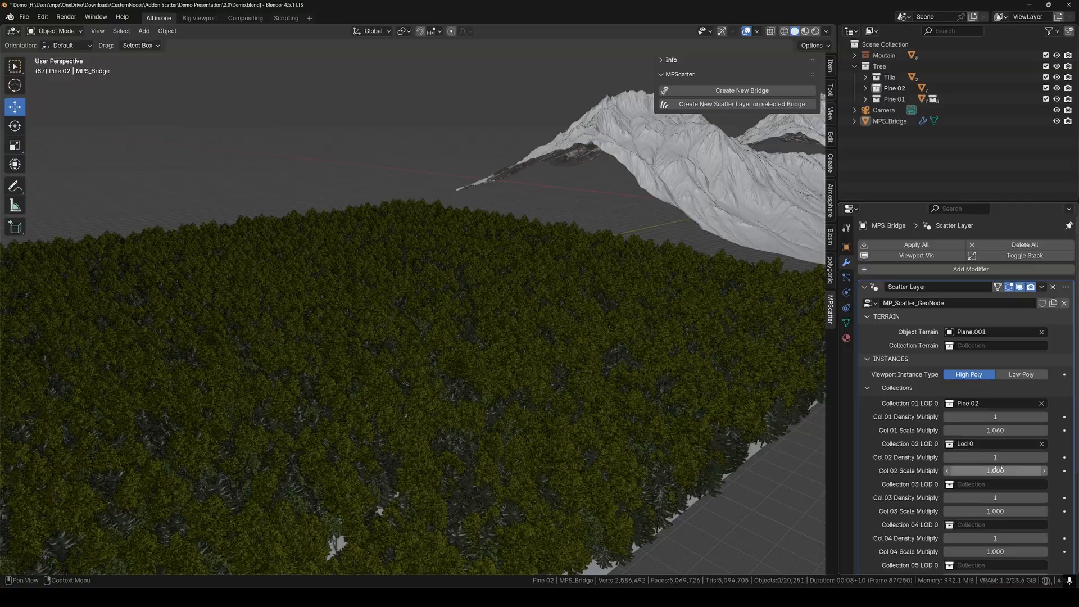
Reset the second collection's scale, raise its density to 3, and make low-poly stand-ins blue.
left_click_drag(998, 470, 1006, 471)
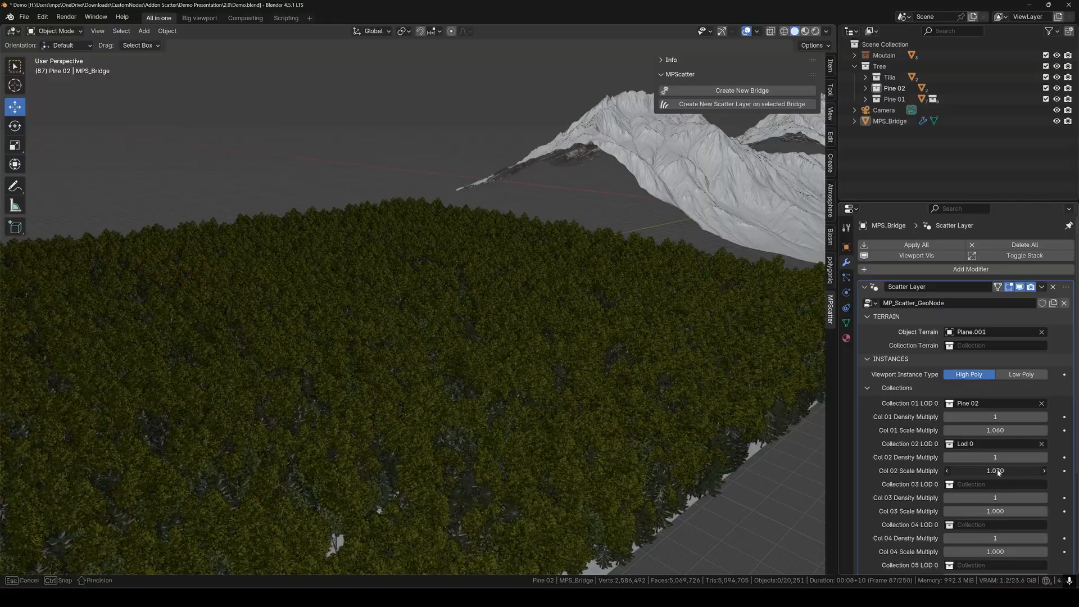
key("BackSpace")
key("BackSpace")
left_click(1044, 457)
left_click(1045, 457)
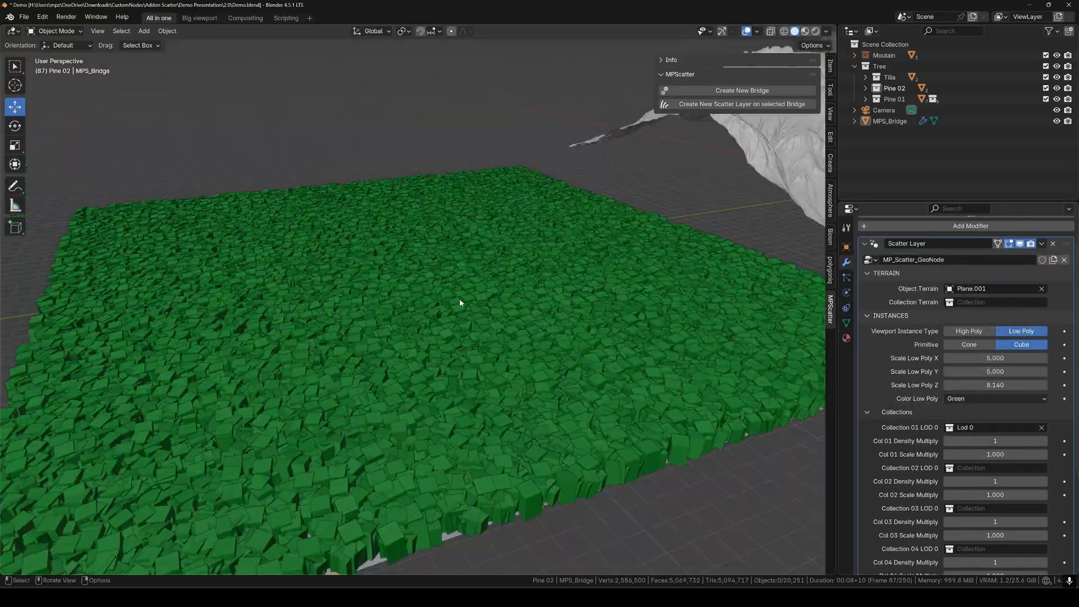
left_click(995, 399)
left_click(979, 429)
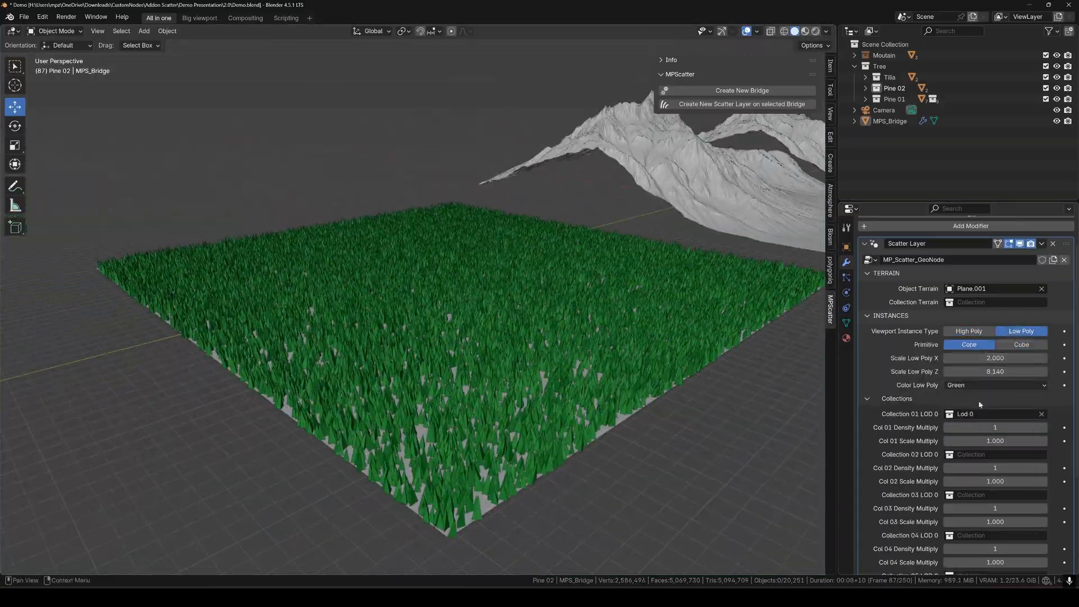
scroll(970, 393, "down", 4)
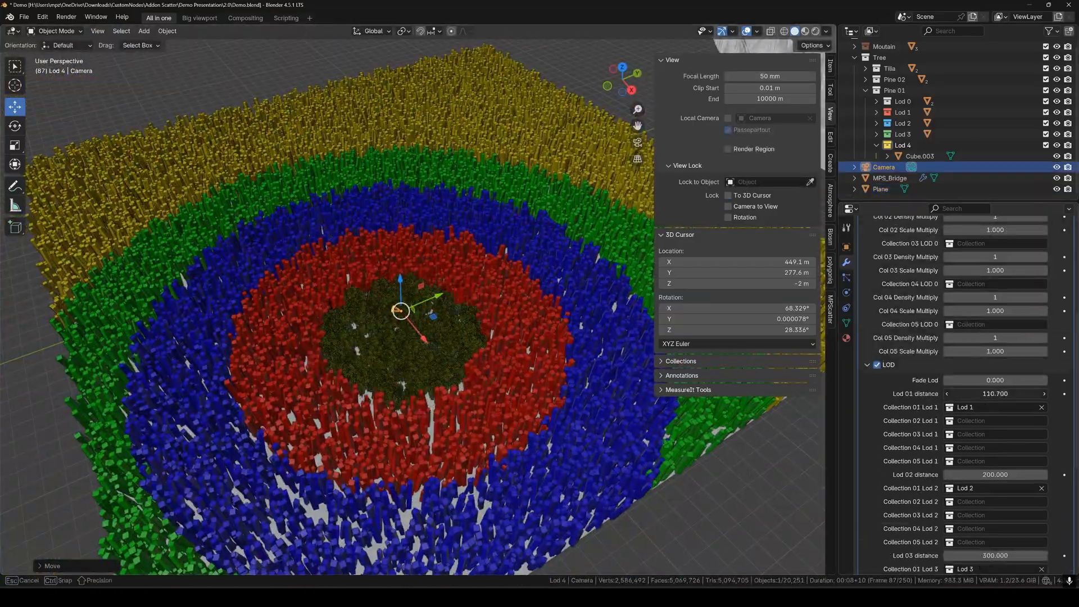
Adjust Fade Lod and the Lod 02–04 distances, then turn off Random Distribution.
left_click_drag(995, 380, 1024, 380)
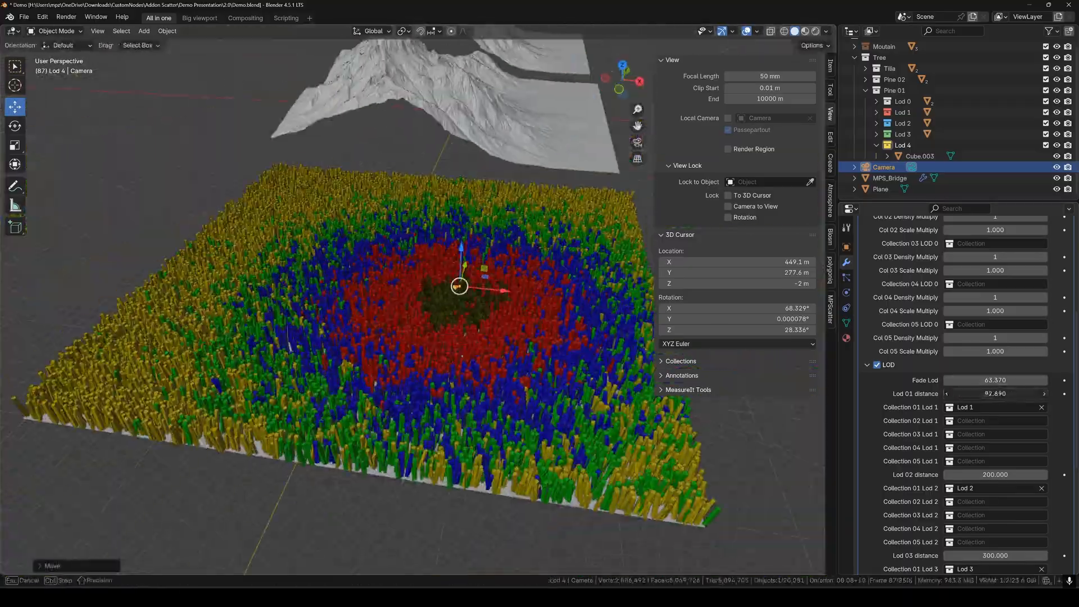
left_click_drag(996, 474, 987, 474)
scroll(996, 394, "down", 5)
left_click_drag(995, 361, 1009, 361)
left_click_drag(996, 442, 1006, 442)
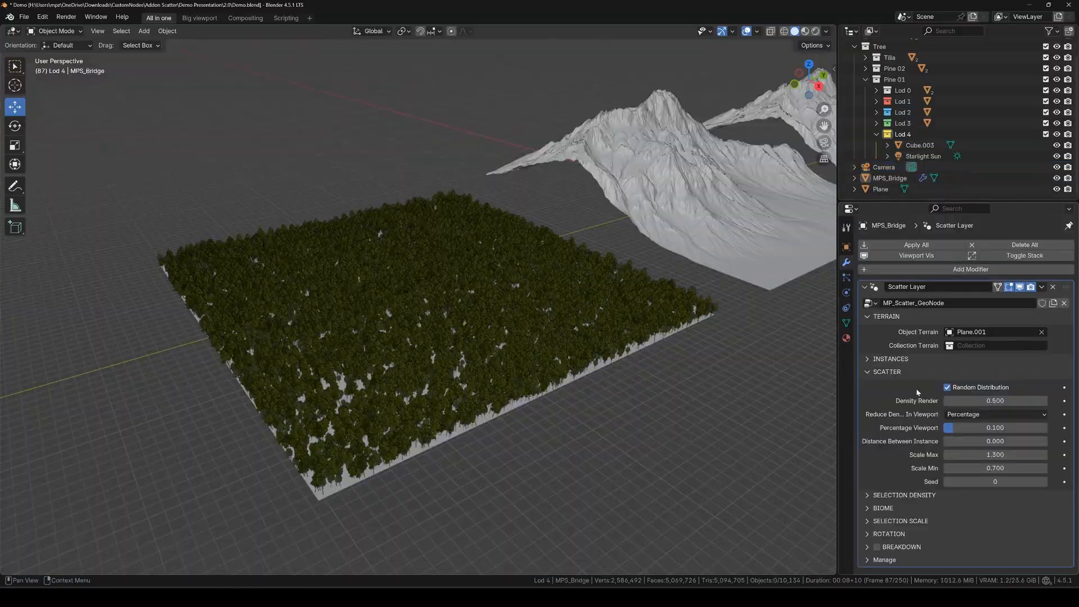
left_click(966, 388)
Re-enable Random Distribution and lower Density Render to 0.340.
left_click(966, 388)
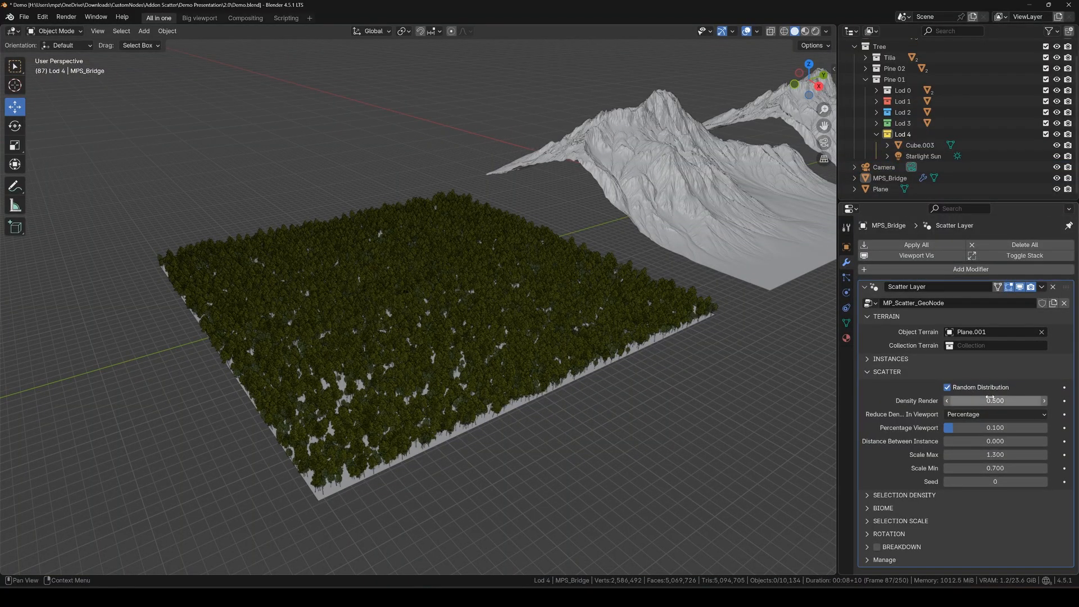
left_click_drag(991, 400, 1048, 441)
middle_click_drag(790, 385, 814, 392)
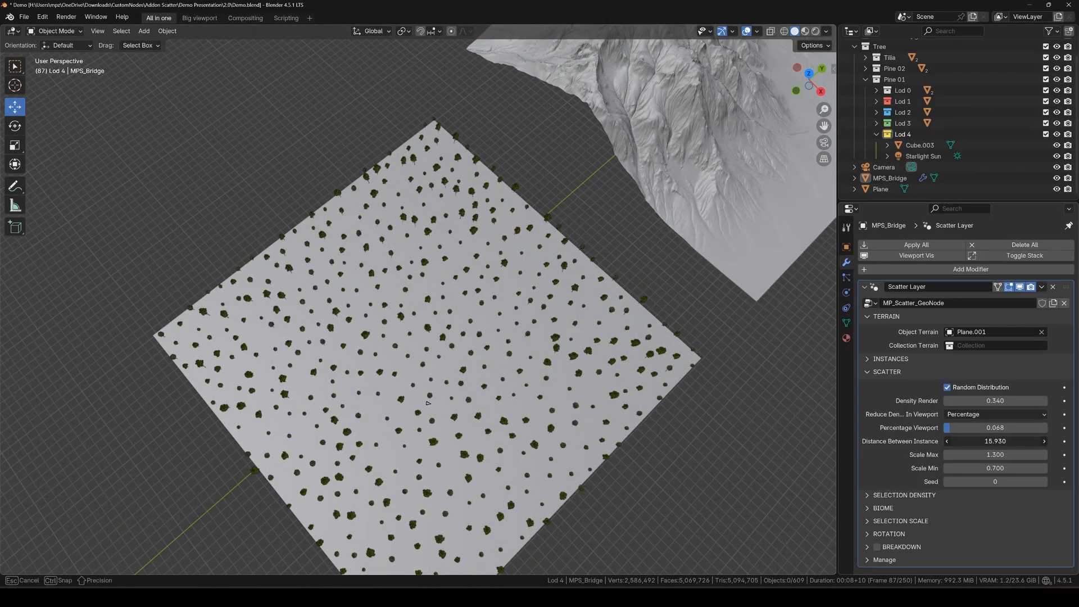
Set Distance Between Instance to 0 and raise Scale Max to 1.520.
left_click_drag(997, 441, 975, 442)
left_click(975, 441)
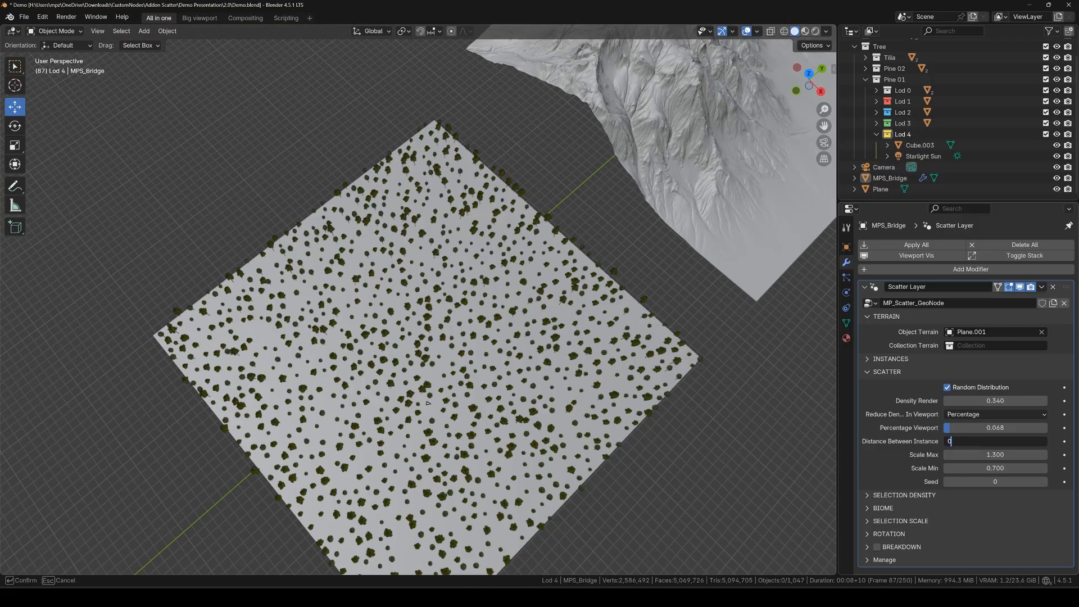
type("0")
key("Return")
middle_click_drag(428, 403, 564, 348)
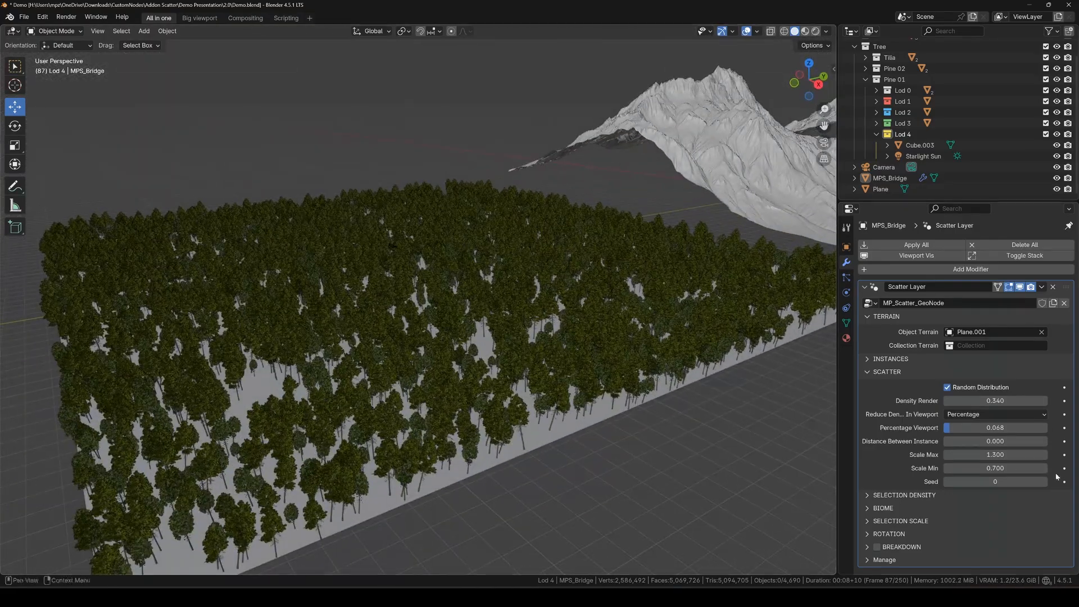
left_click_drag(996, 455, 1008, 455)
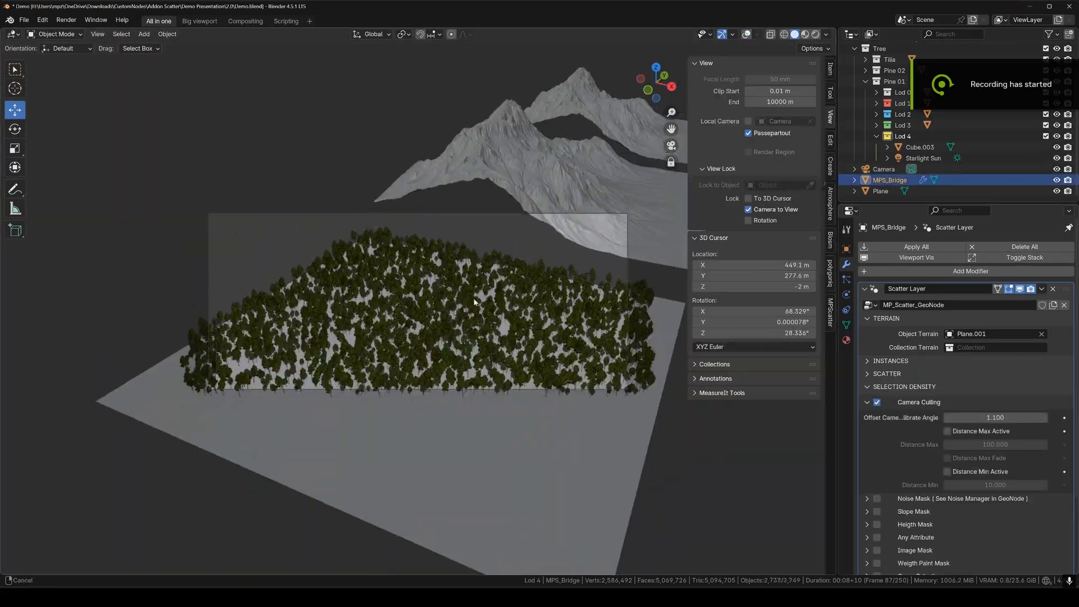
middle_click_drag(427, 265, 490, 307)
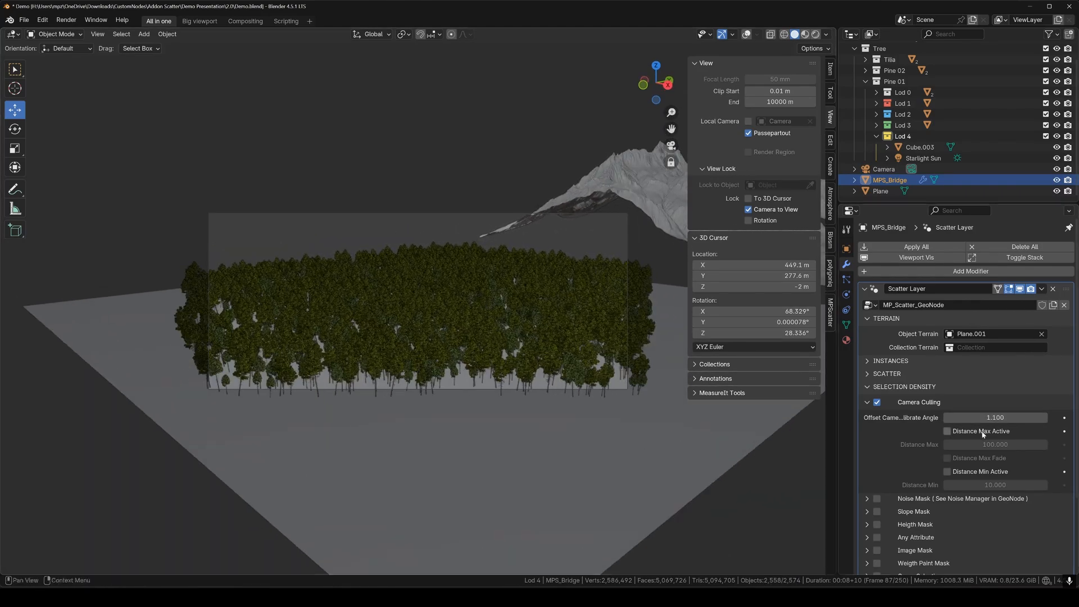
Enable camera culling with Distance Max 488.200 and Distance Min 68.670.
left_click(983, 434)
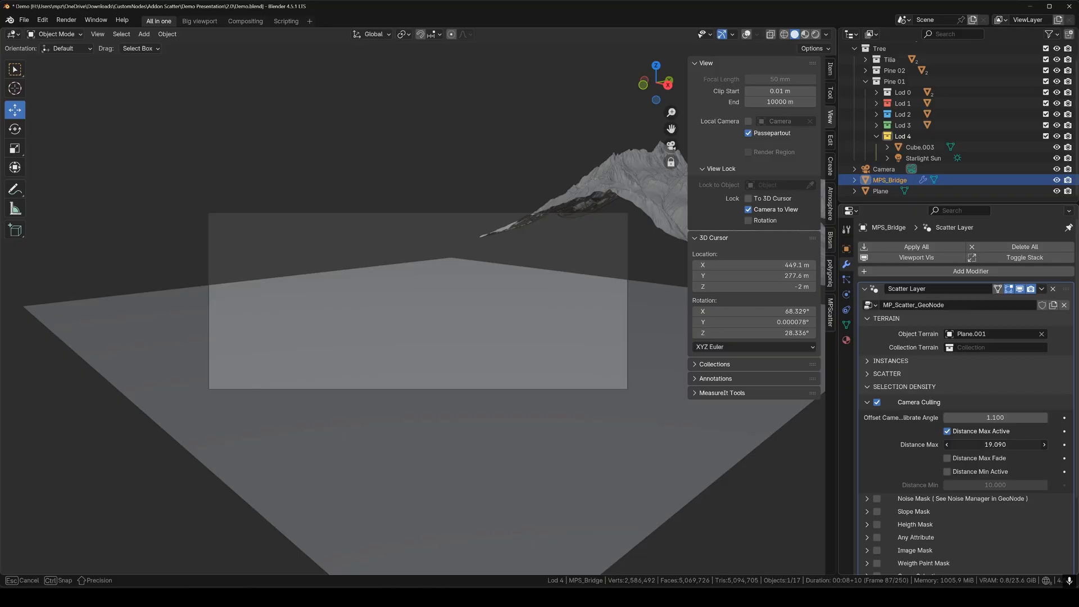
mouse_move(992, 444)
left_mouse_down()
mouse_move(1035, 445)
mouse_move(988, 445)
left_mouse_up()
scroll(458, 316, "up", 5)
middle_click_drag(463, 314, 462, 312)
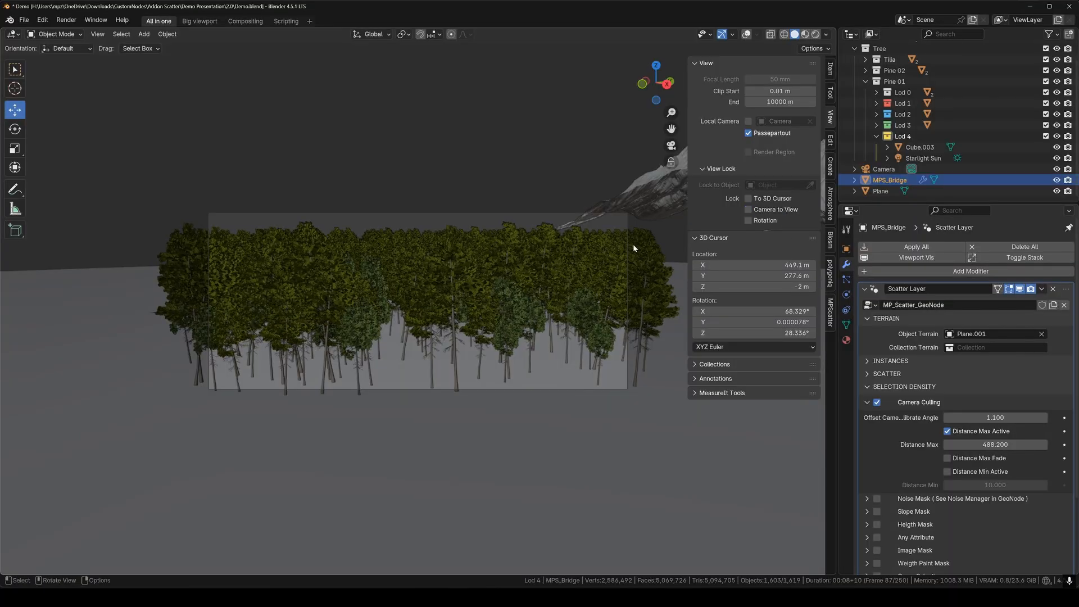
middle_click_drag(633, 248, 476, 329)
left_click(747, 34)
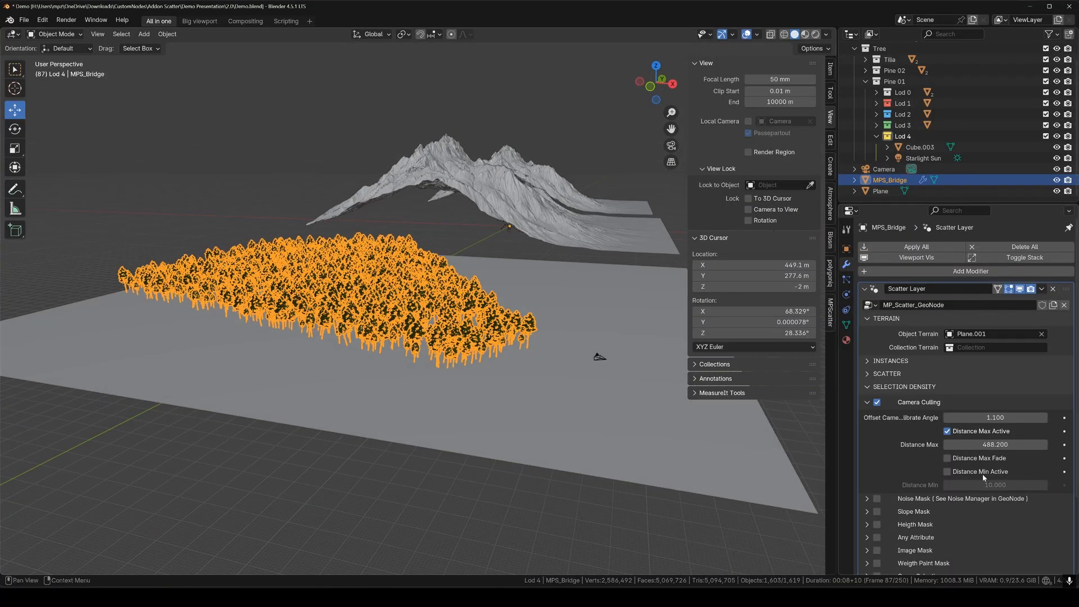
left_click_drag(981, 485, 999, 484)
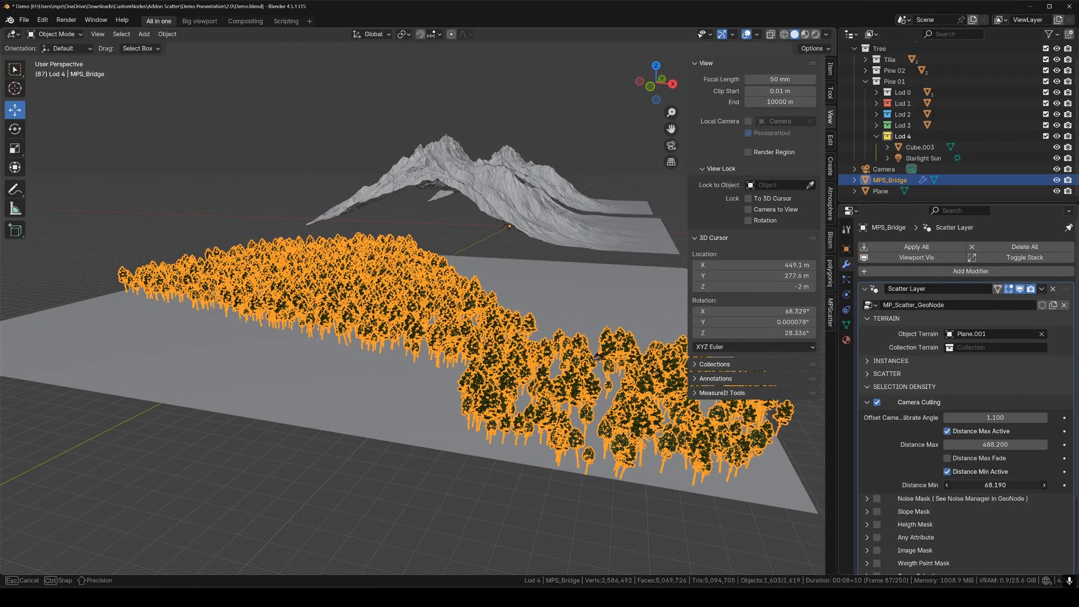
Move the camera and rotate it around the Z axis.
middle_click_drag(656, 440, 659, 446)
left_click(610, 366)
left_click_drag(626, 360, 407, 304)
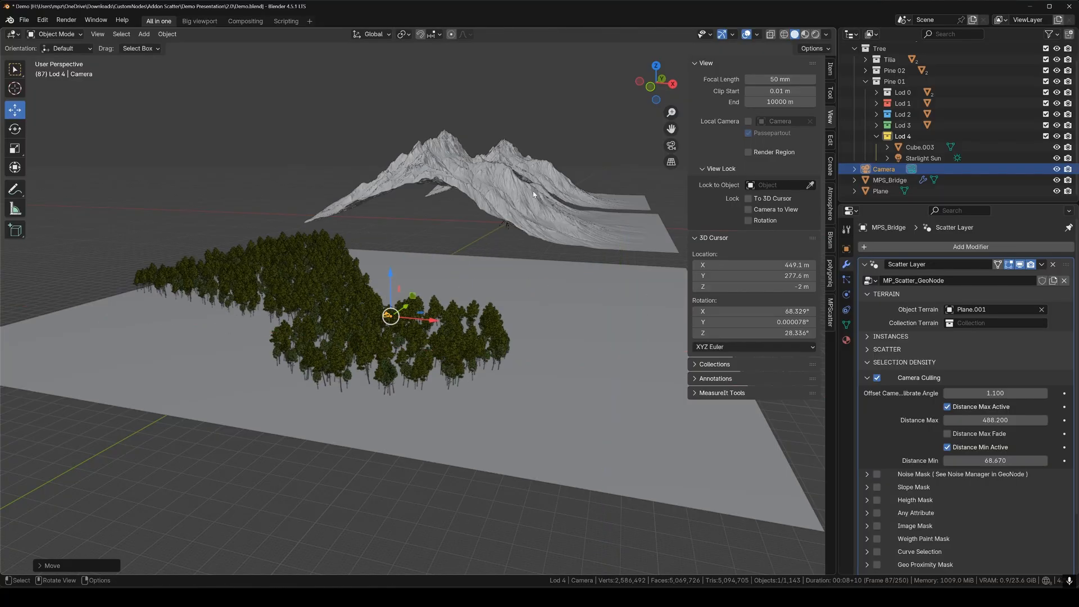
key("r")
key("z")
left_click(467, 405)
middle_click_drag(467, 405, 459, 470)
scroll(444, 445, "down", 1)
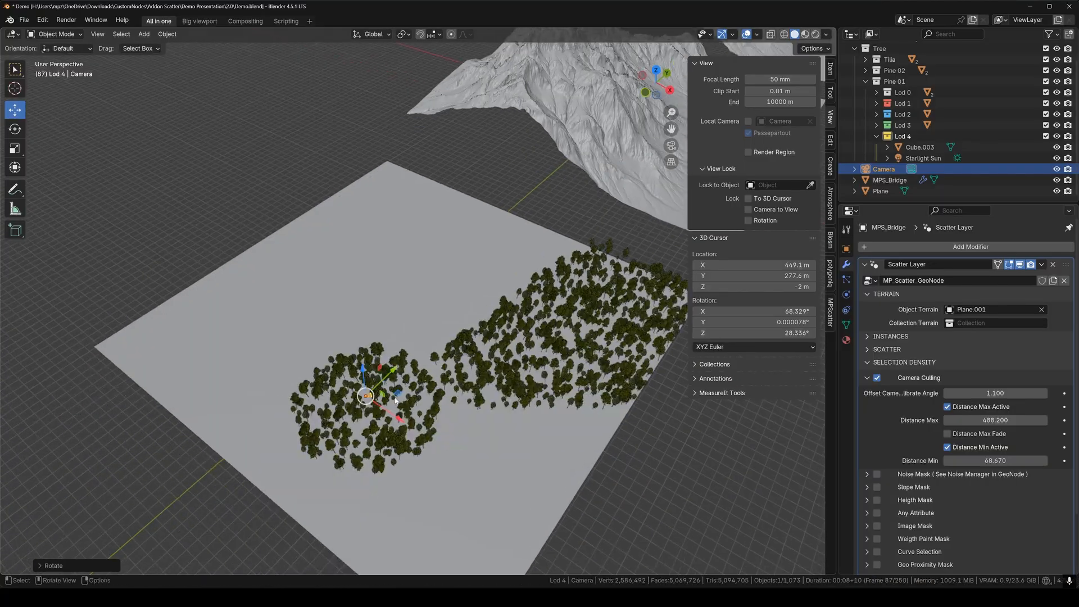
left_click_drag(398, 398, 360, 307)
middle_click_drag(414, 393, 405, 348)
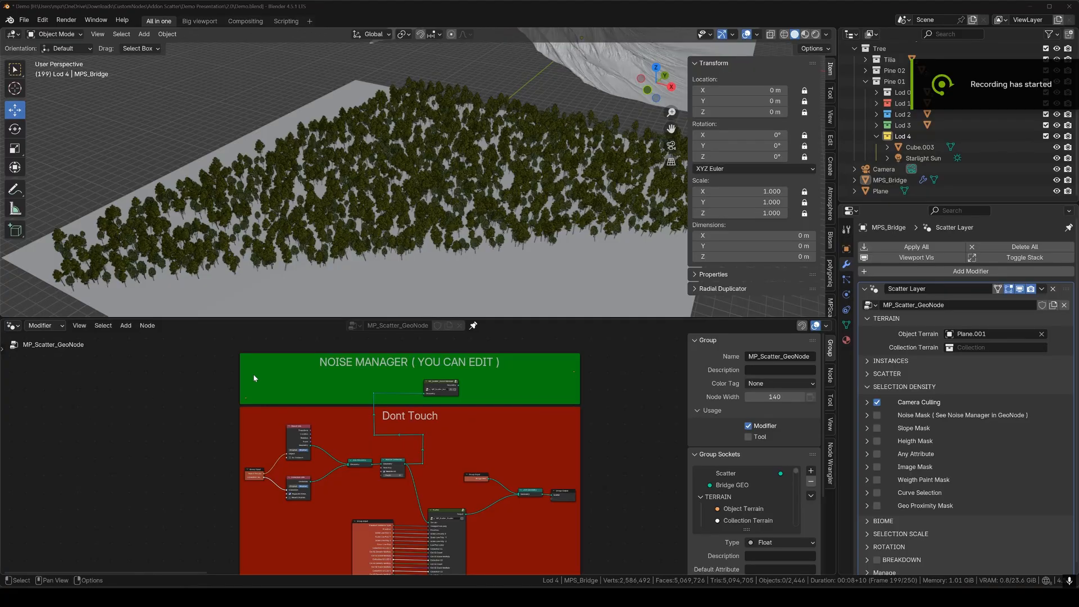
Expand the noise mask settings and enter the Noise Manager node group.
left_click(867, 415)
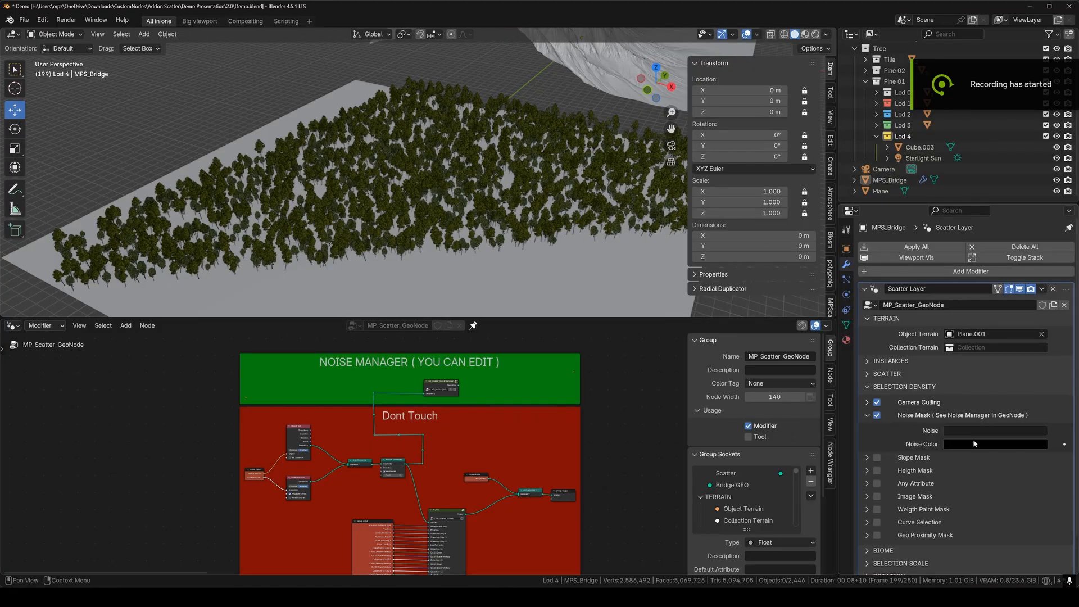
middle_click_drag(560, 353, 463, 402)
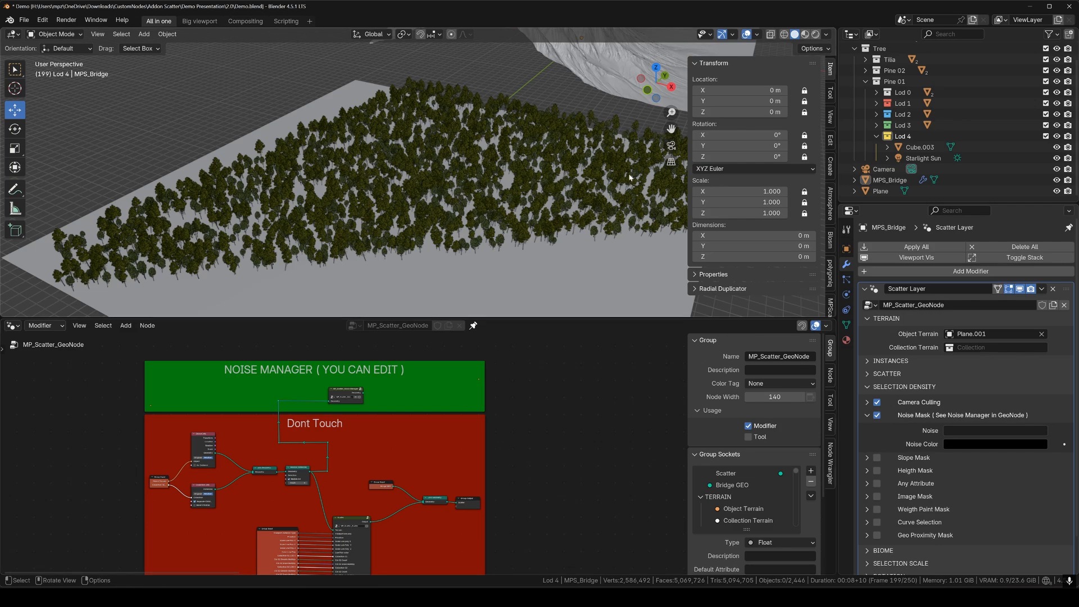
key("n")
middle_click_drag(373, 472, 406, 485)
scroll(470, 450, "up", 1)
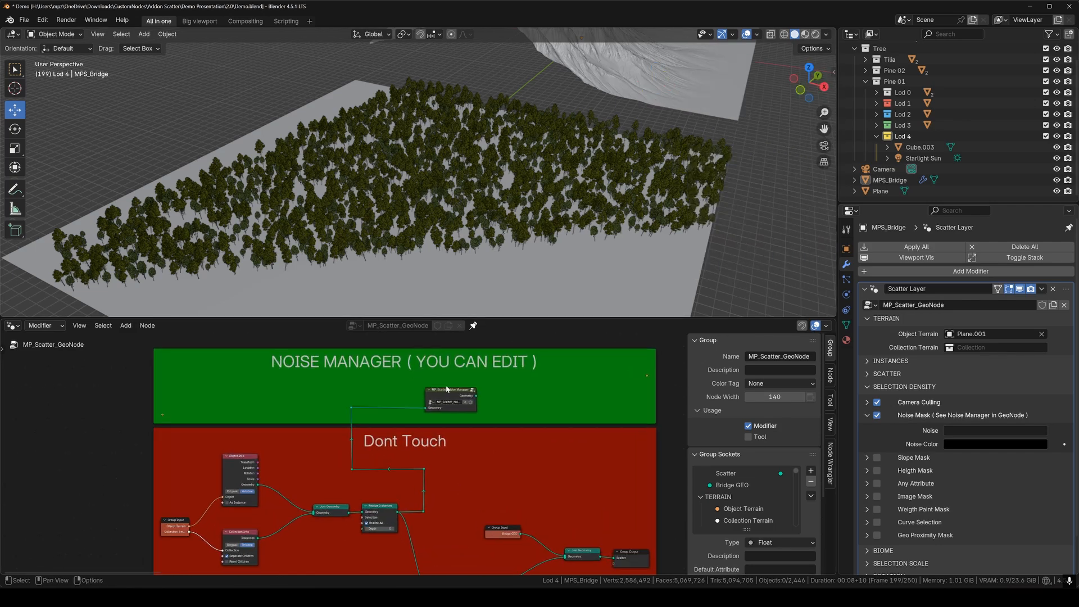
key("Tab")
Activate the Visualize Noise viewer to preview the noise colours on the plane.
scroll(451, 397, "down", 4)
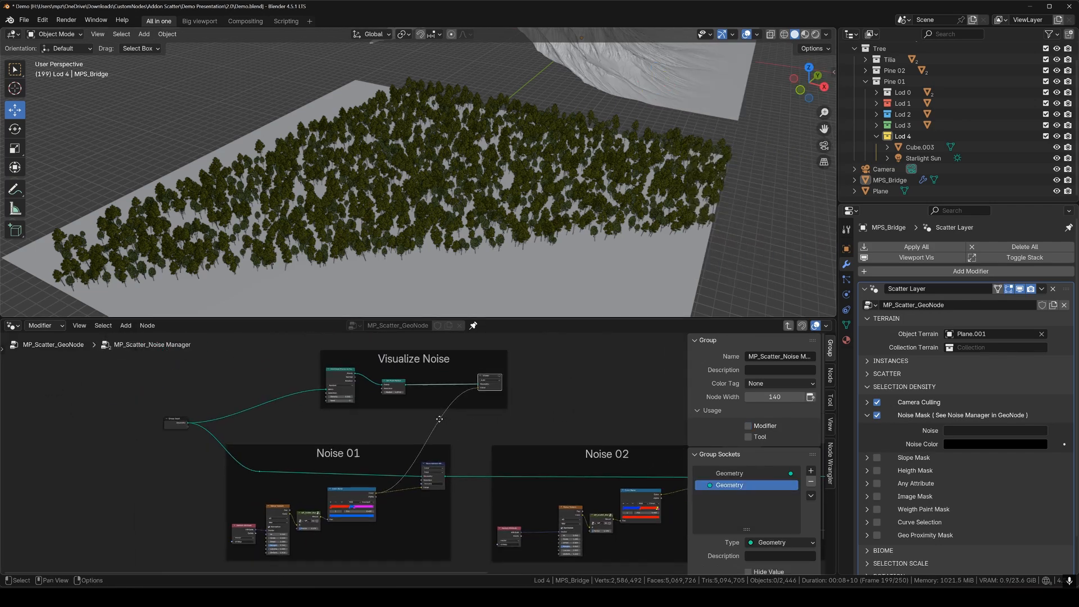
middle_click_drag(663, 464, 335, 461)
scroll(547, 462, "down", 3)
mouse_move(450, 458)
middle_mouse_down()
mouse_move(282, 456)
mouse_move(448, 444)
middle_mouse_up()
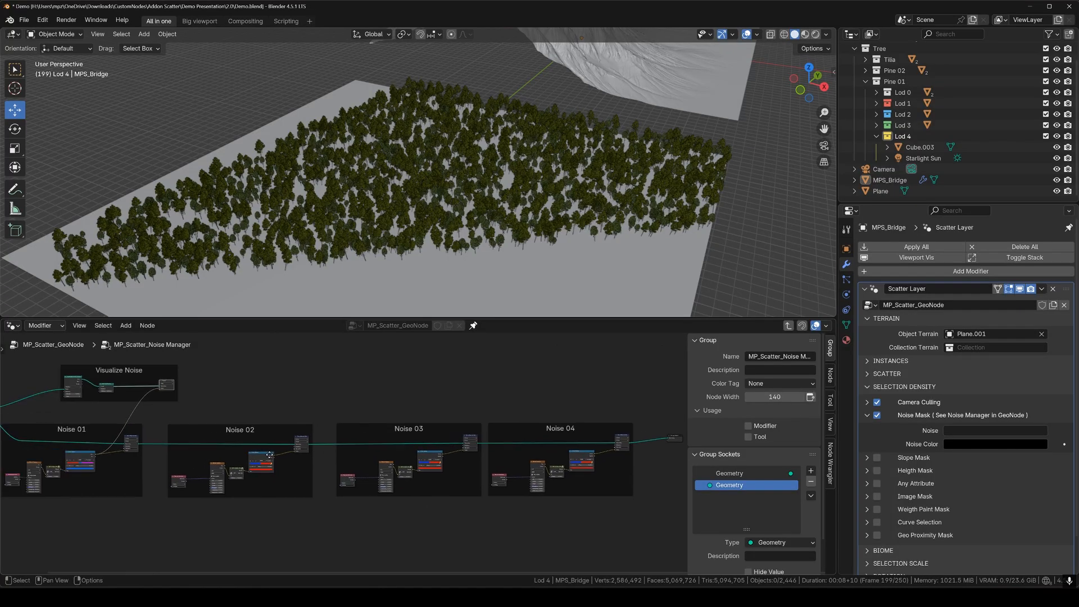
middle_click_drag(158, 452, 360, 454)
scroll(367, 456, "up", 4)
middle_click_drag(294, 451, 346, 456)
scroll(349, 455, "up", 4)
middle_click_drag(405, 395, 430, 462)
scroll(456, 417, "up", 2)
scroll(429, 461, "up", 3)
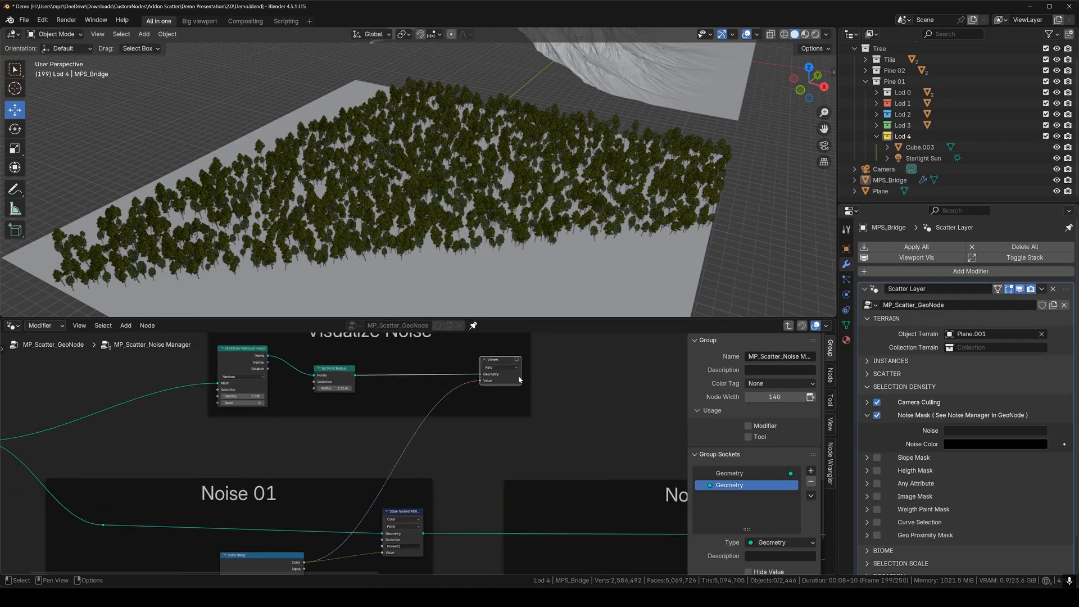
left_click(517, 361)
Inspect the Noise 01 and Noise 02 frames, toggling the noise preview off and on.
middle_click_drag(389, 517, 498, 383)
scroll(431, 453, "up", 2)
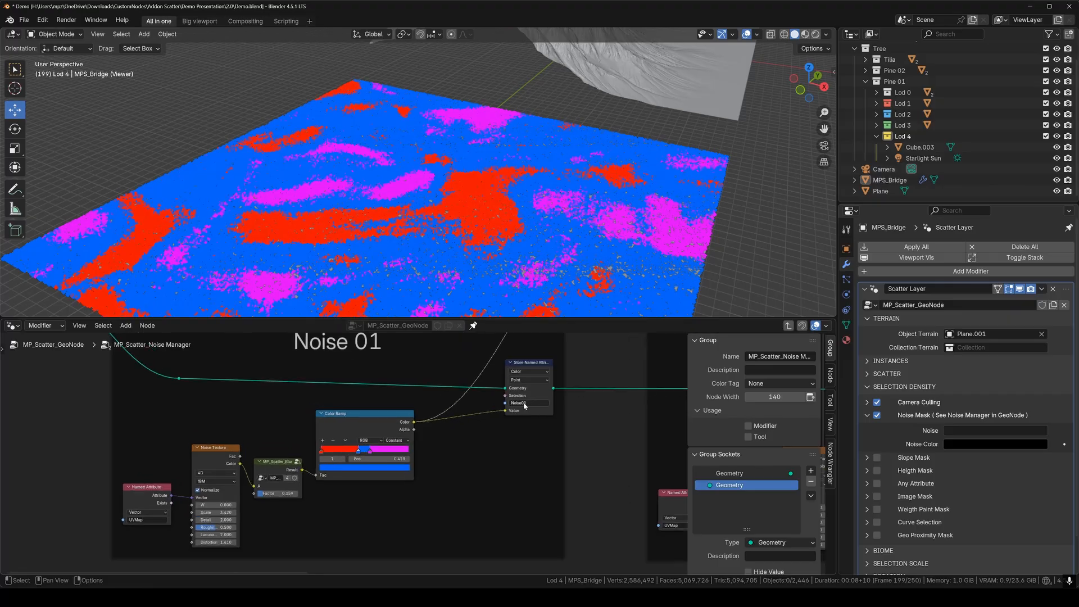
middle_click_drag(561, 407, 89, 431)
middle_click_drag(225, 436, 436, 426)
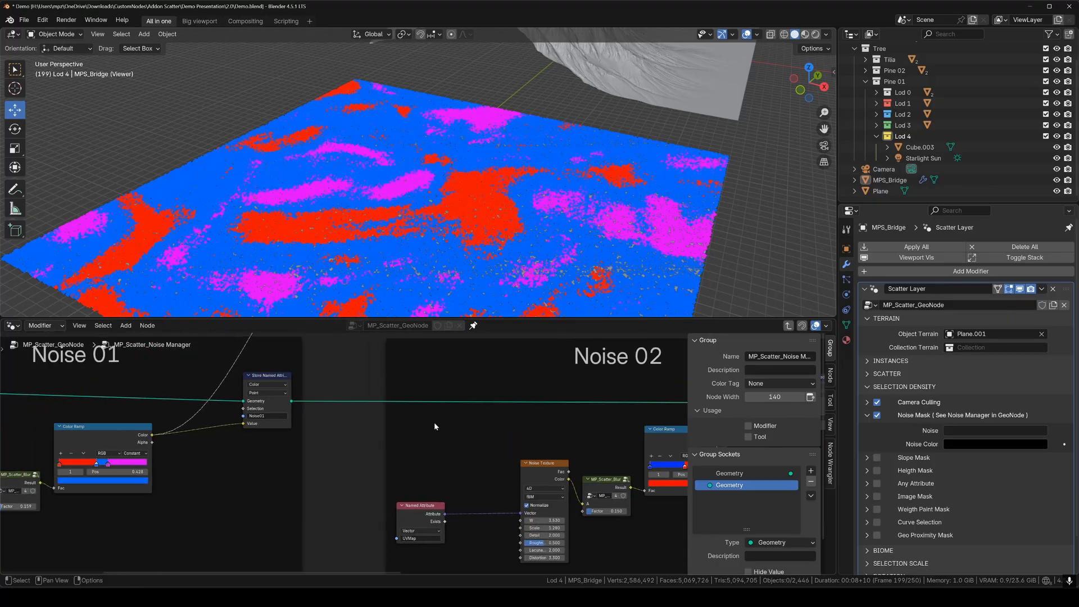
scroll(436, 425, "down", 4)
middle_click_drag(418, 339, 391, 485)
scroll(391, 477, "up", 1)
left_click(385, 406)
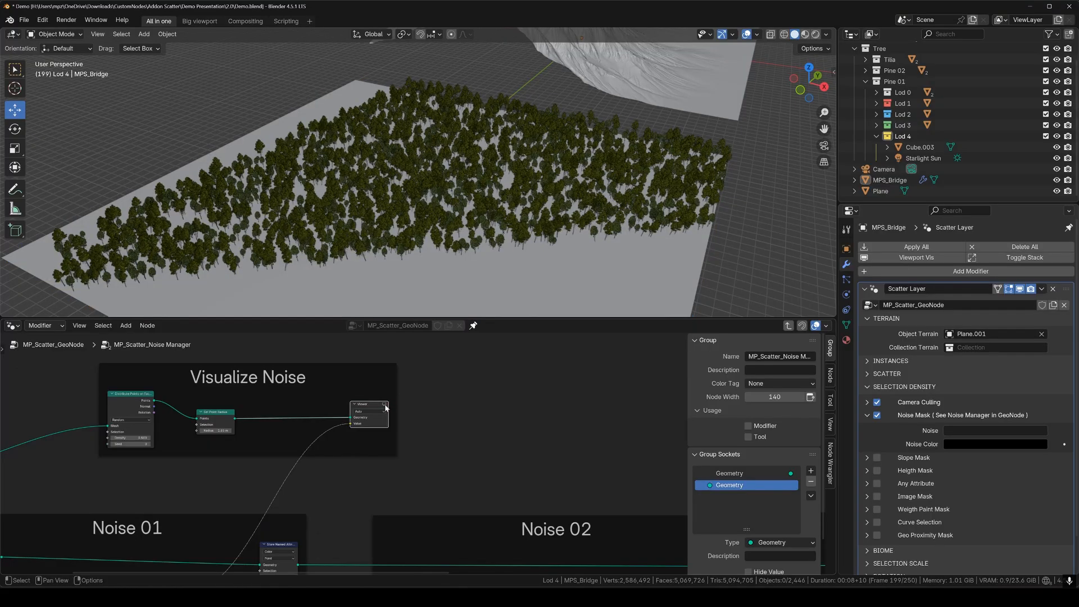
left_click(386, 406)
Vary the Noise 01 texture scale to compare noise patterns.
middle_click_drag(264, 514, 406, 430)
scroll(407, 430, "up", 3)
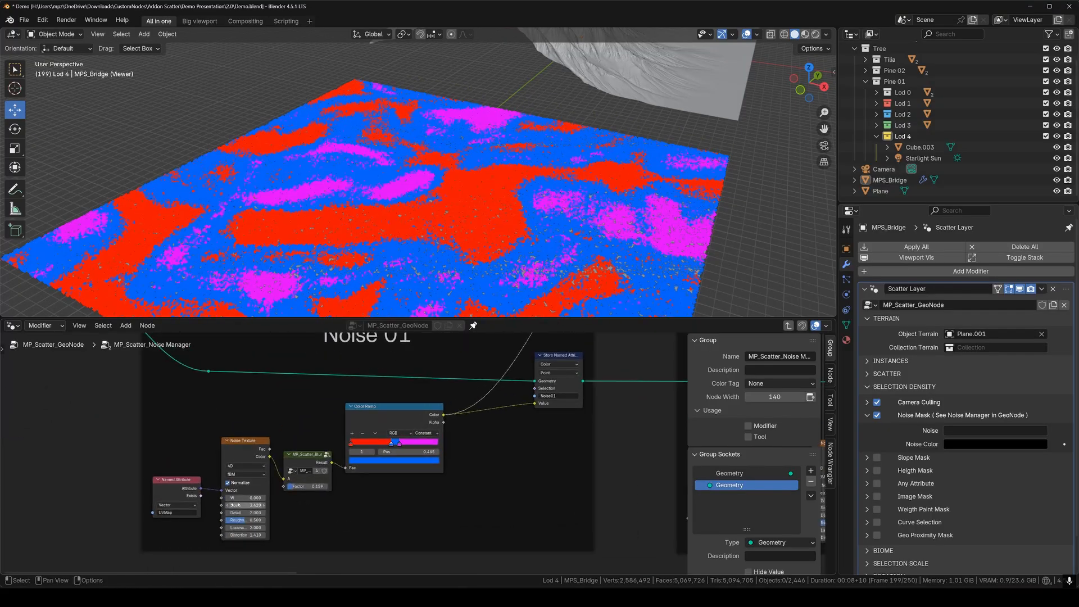
mouse_move(235, 505)
left_mouse_down()
mouse_move(286, 505)
mouse_move(214, 505)
mouse_move(235, 505)
left_mouse_up()
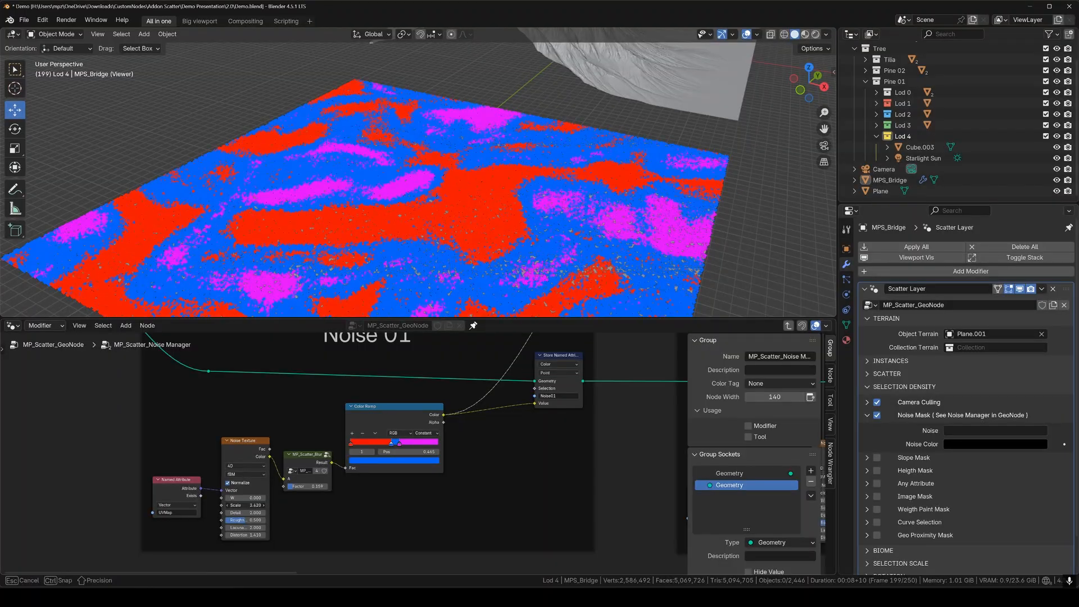
scroll(416, 460, "down", 5)
middle_click_drag(481, 462, 402, 457)
middle_click_drag(463, 436, 413, 436)
scroll(413, 435, "up", 2)
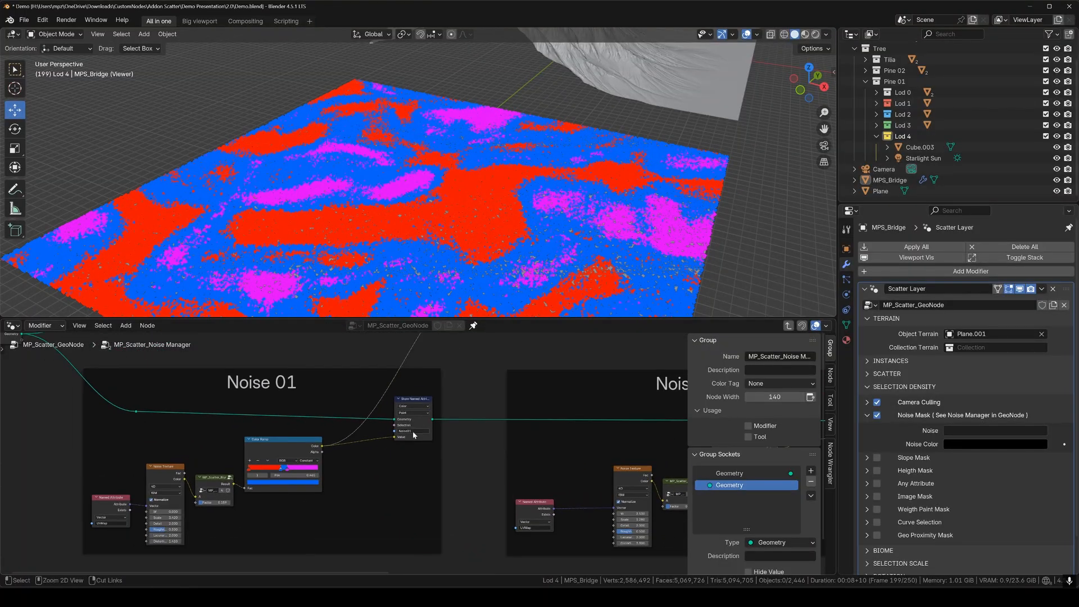
Set the scatter's noise mask to Noise01 with red sampled from its colour ramp.
left_click(970, 428)
left_click(970, 445)
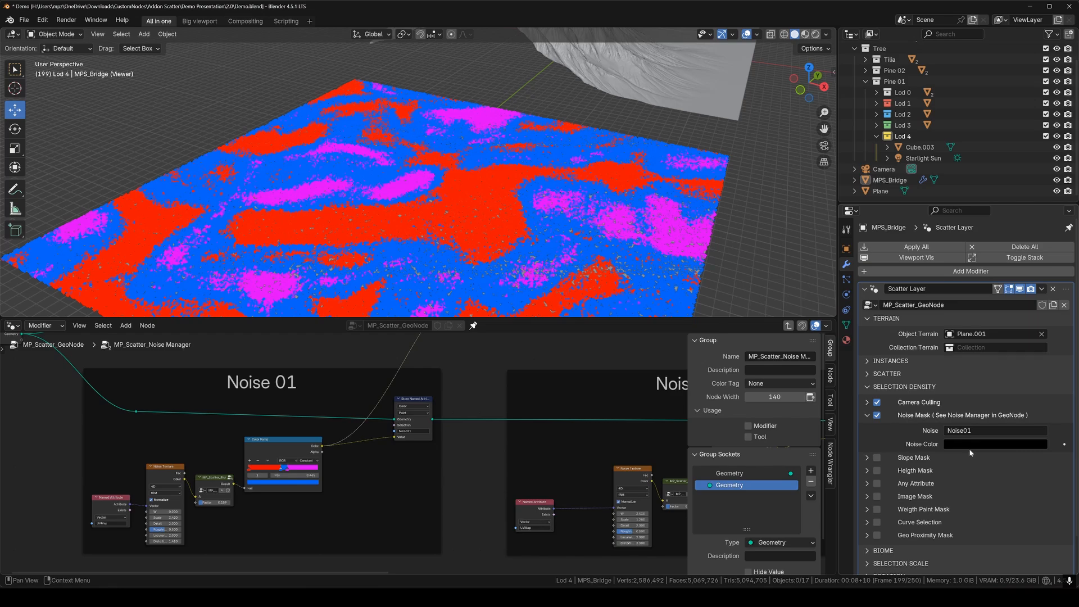
left_click(972, 444)
left_click(1041, 429)
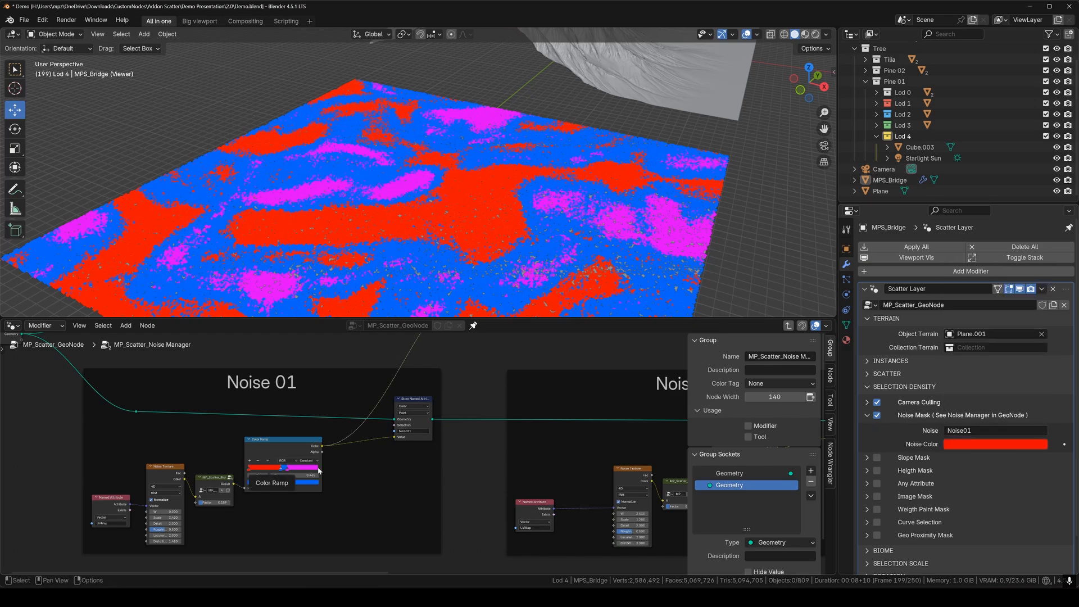
Disable the noise viewer to see masked tree patches, then shift the Noise 01 pattern.
middle_click_drag(520, 366, 457, 487)
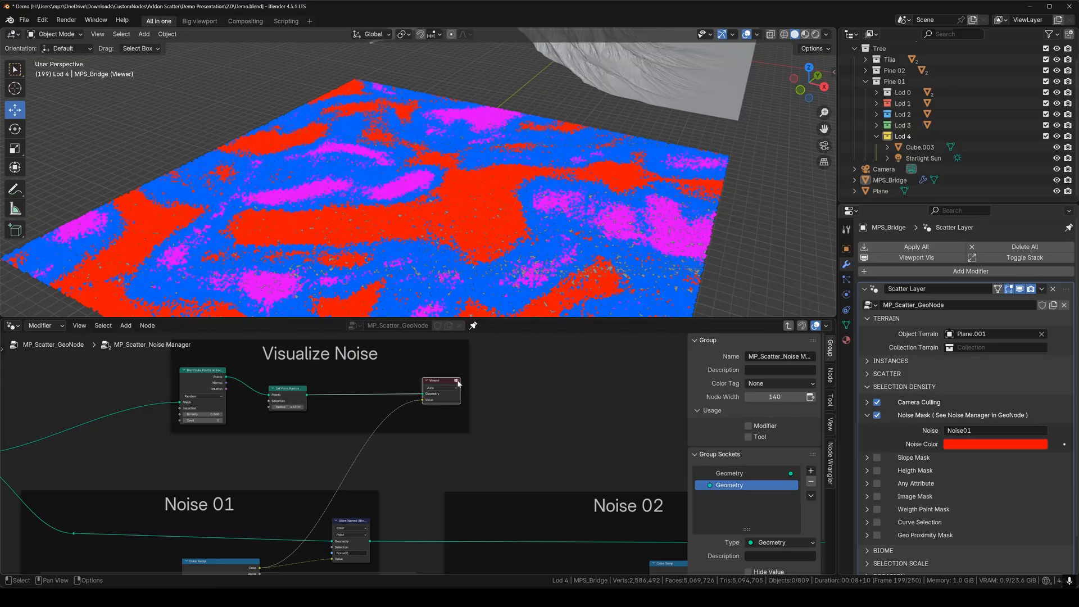
left_click(457, 381)
middle_click_drag(436, 225, 496, 228)
middle_click_drag(342, 506, 445, 373)
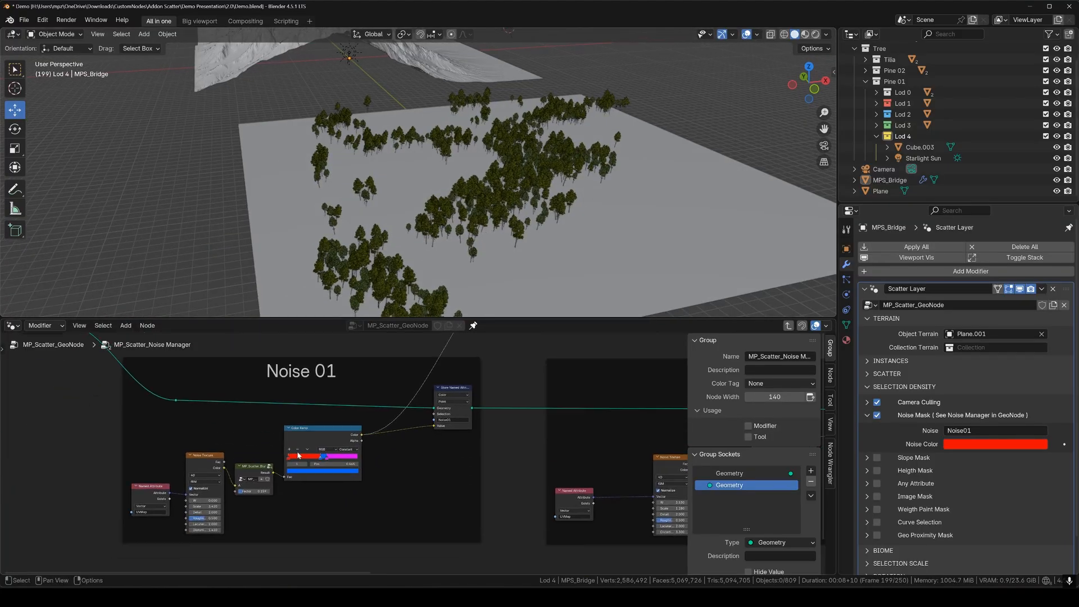
scroll(298, 455, "up", 1)
left_click_drag(168, 510, 220, 510)
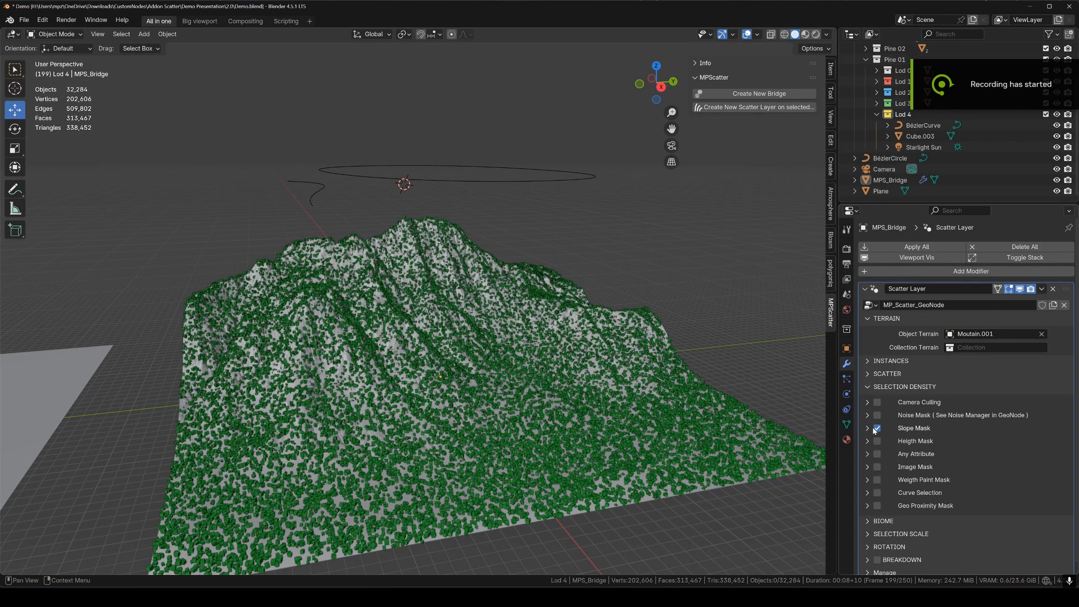
left_click(872, 429)
left_click_drag(966, 443, 985, 447)
left_click(948, 484)
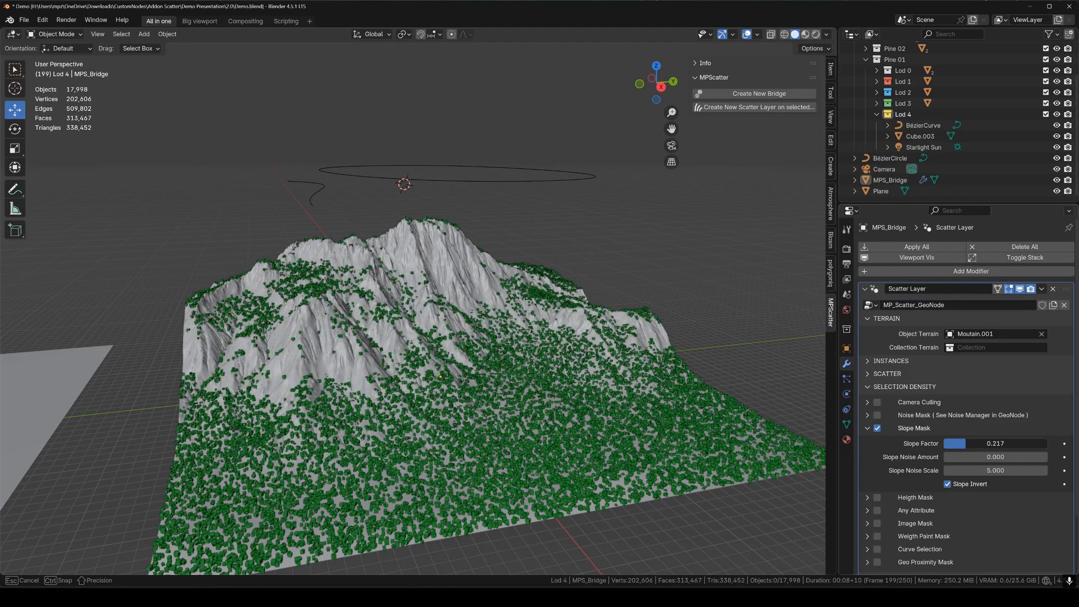
scroll(928, 455, "down", 3)
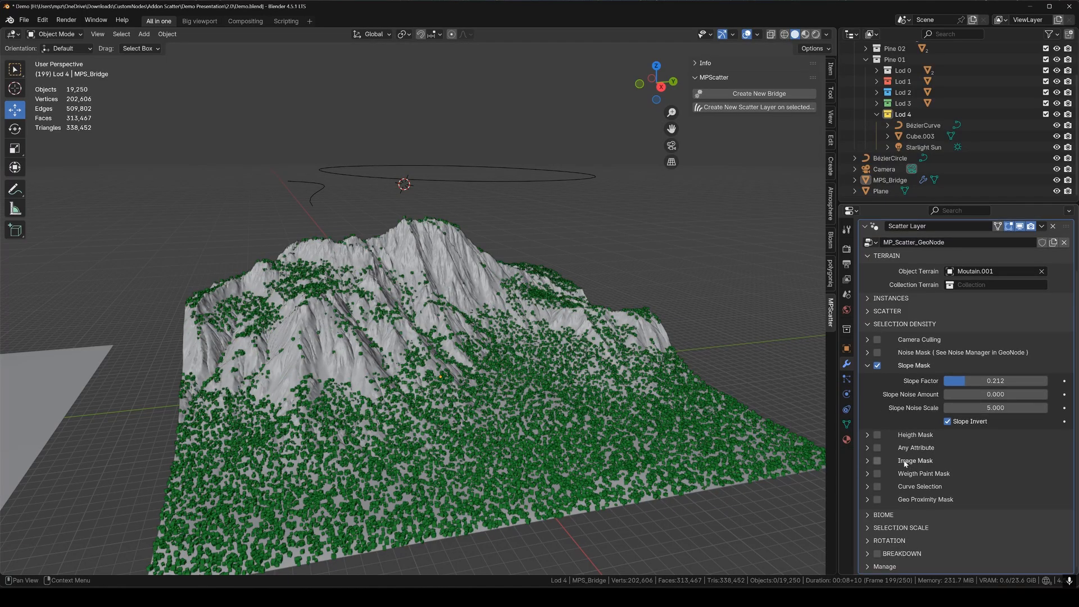
left_click(878, 367)
scroll(873, 374, "up", 3)
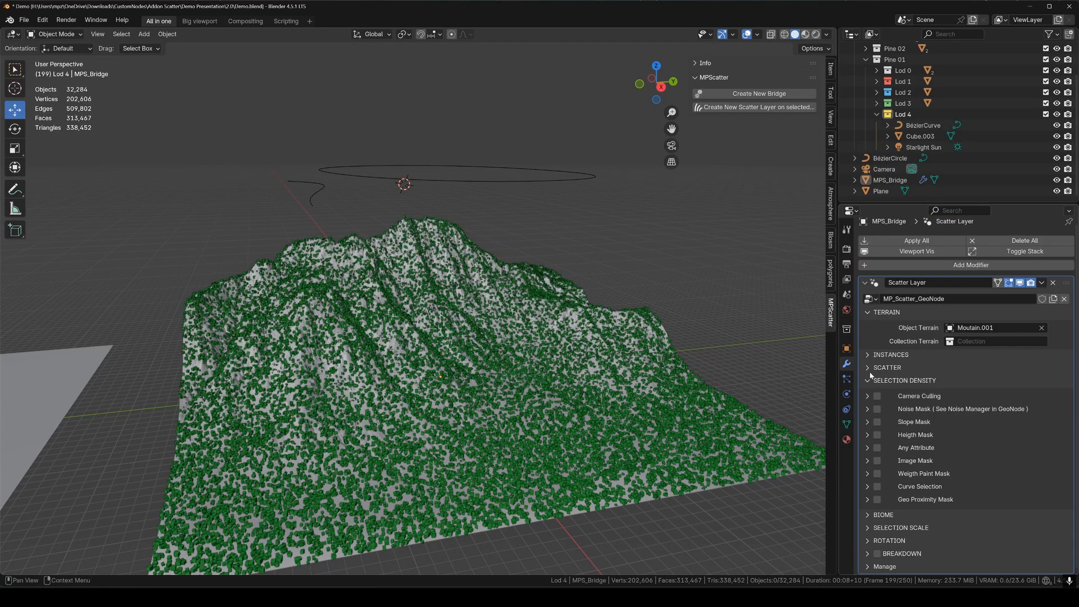
left_click(877, 434)
left_click(905, 435)
mouse_move(967, 464)
left_mouse_down()
mouse_move(1047, 464)
mouse_move(978, 450)
left_mouse_up()
left_click(911, 436)
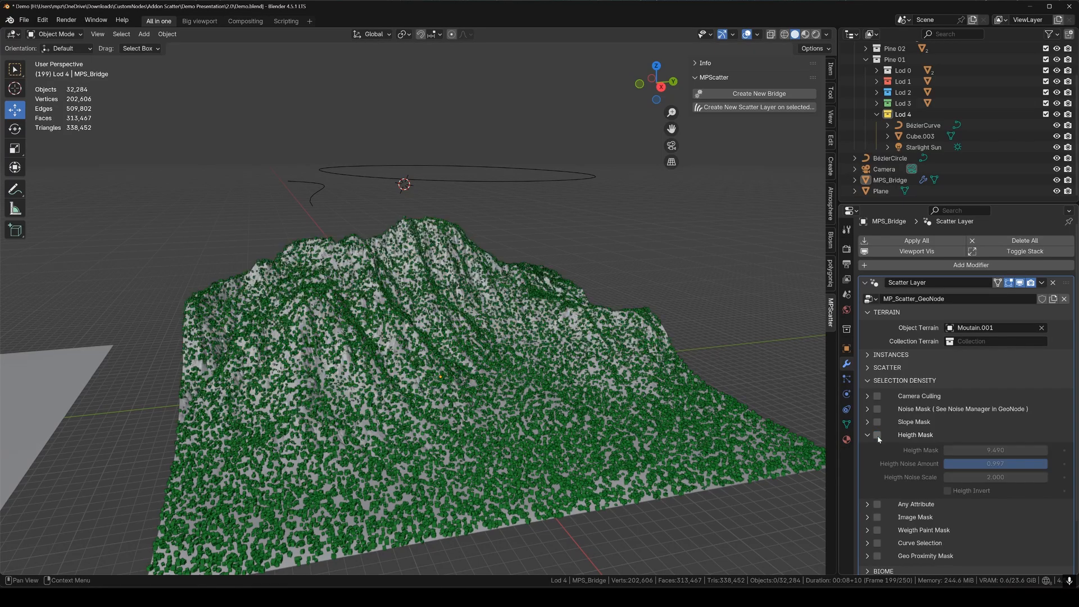
left_click(869, 437)
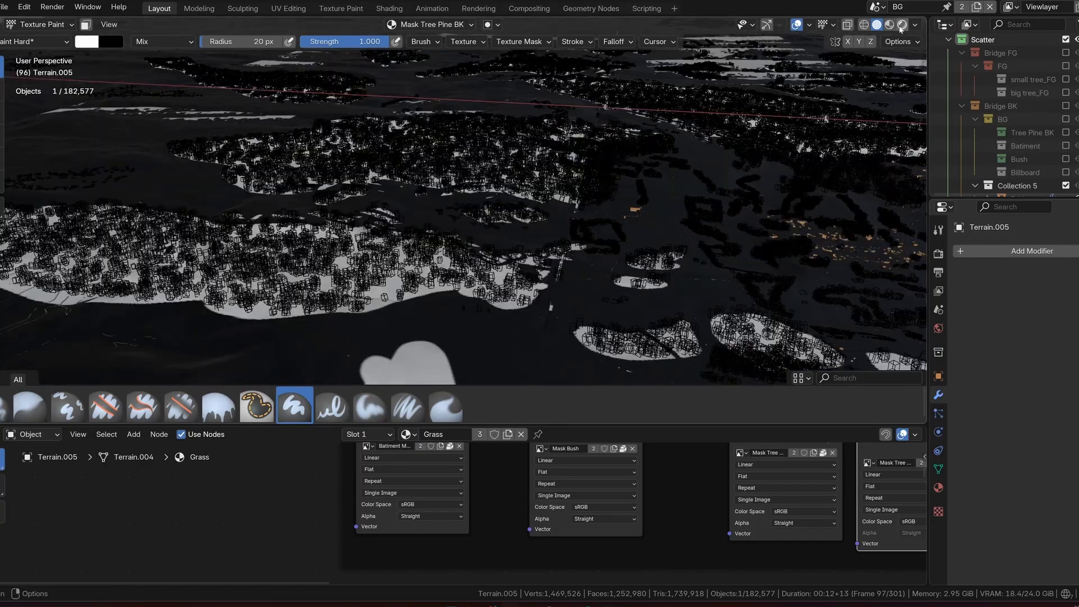
View the village landscape in Rendered shading through the scene camera, orbiting in close.
left_click(902, 25)
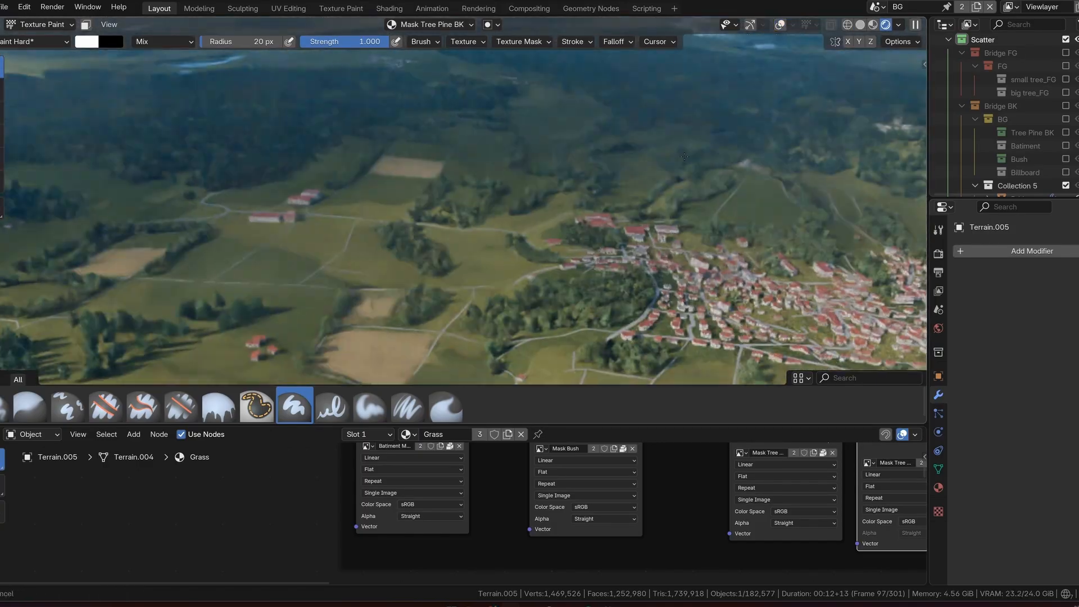
key("KP_0")
middle_click_drag(563, 180, 426, 257)
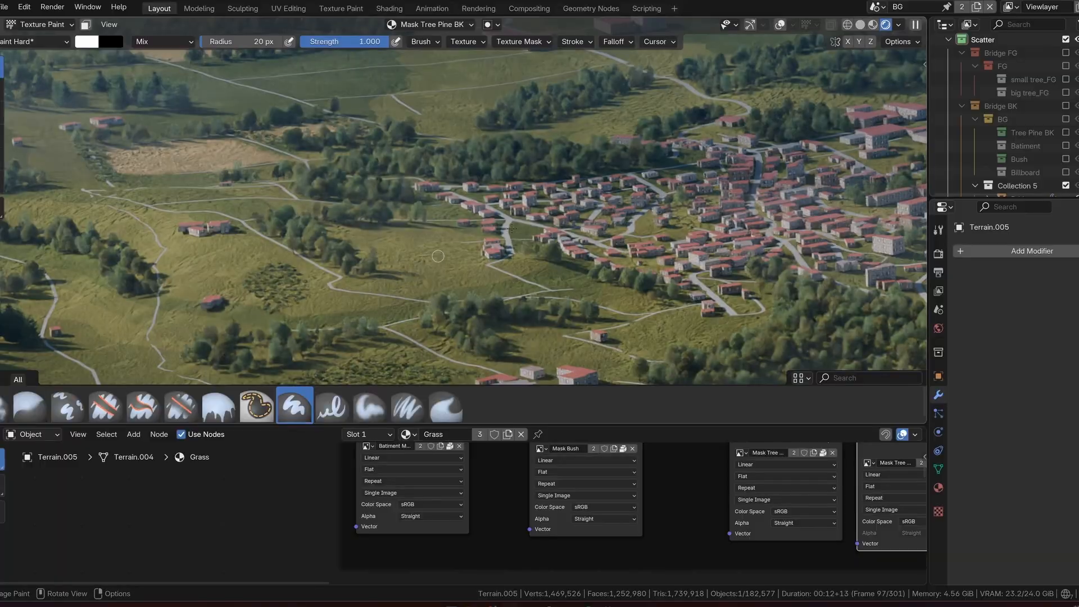
scroll(438, 256, "down", 5)
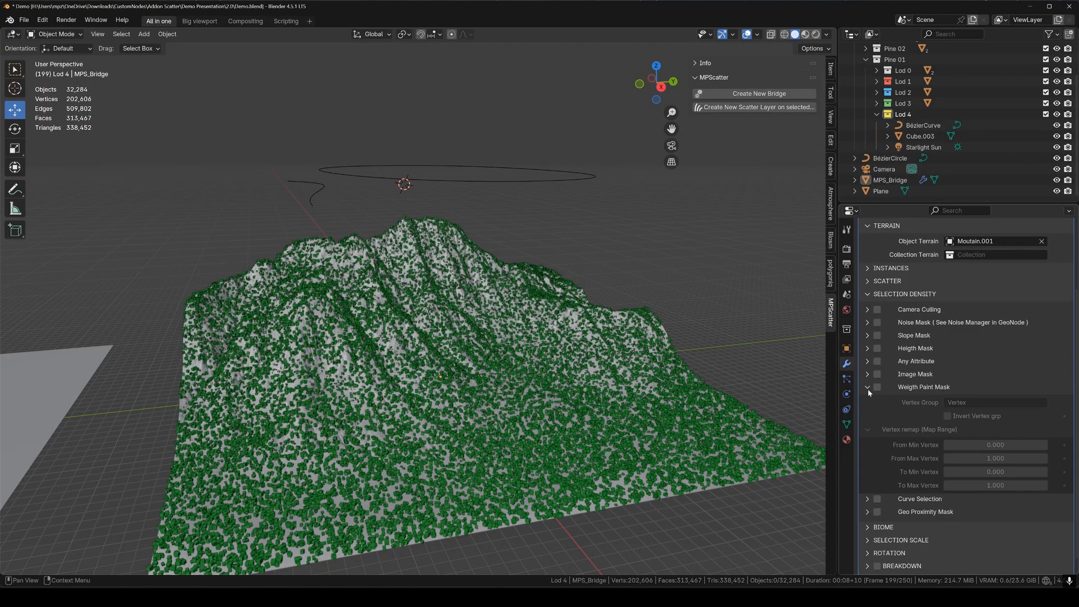
Try Curve Selection with BézierCircle and BézierCurve, reshaping the curve.
left_click(868, 389)
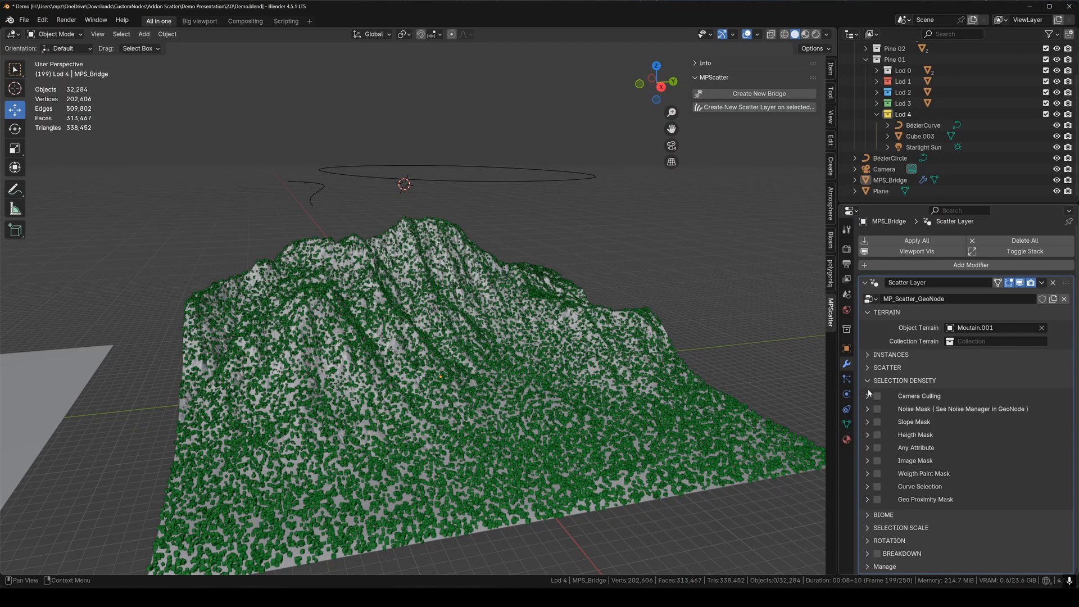
left_click(868, 487)
left_click(877, 486)
scroll(996, 491, "down", 3)
left_click(536, 167)
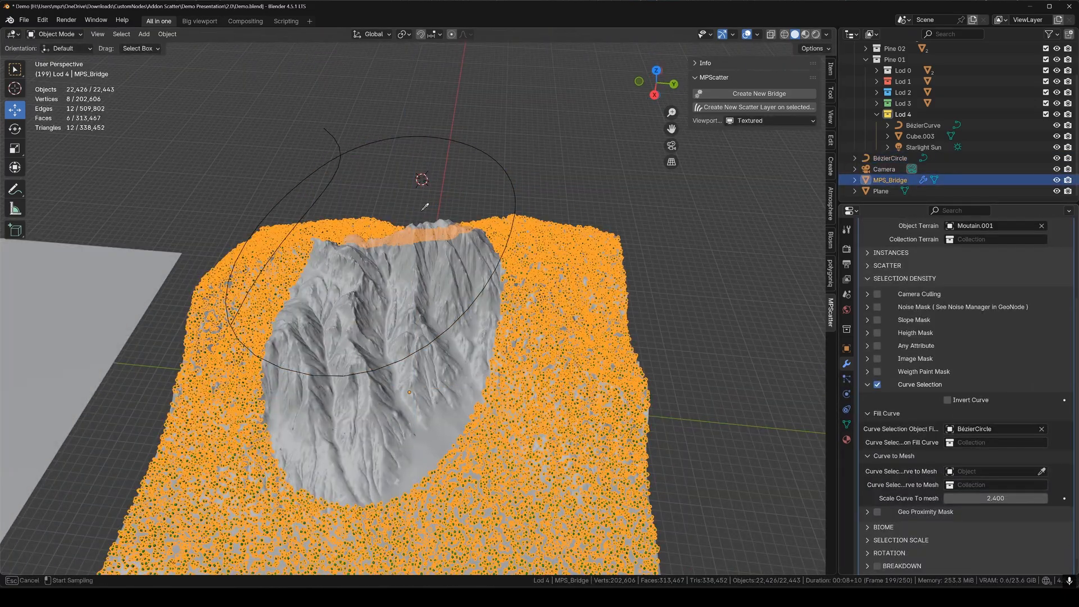
left_click(423, 209)
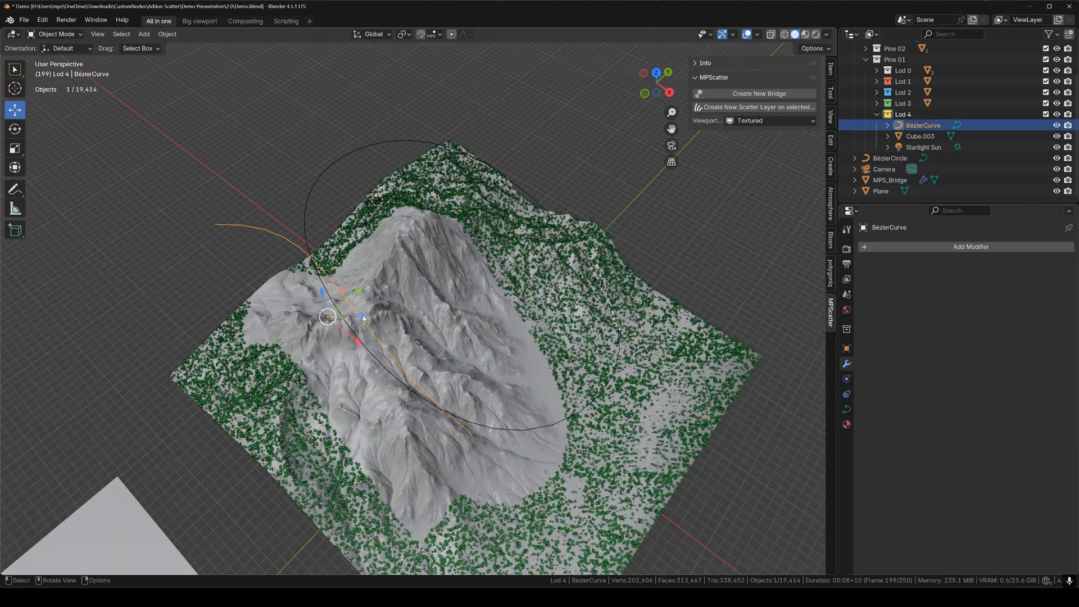
middle_click_drag(394, 337, 495, 337)
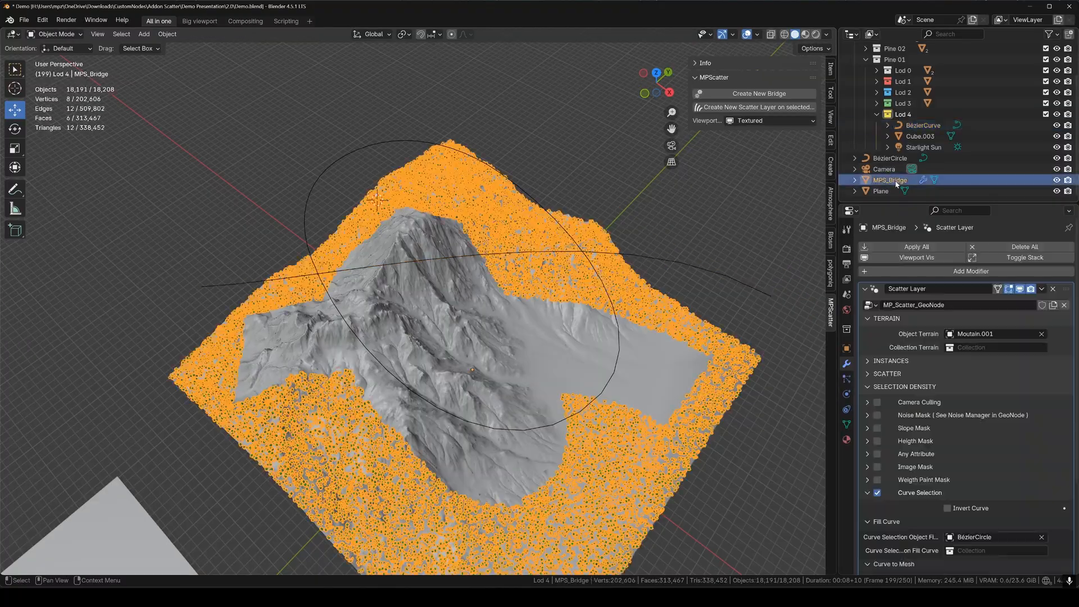
Enable Geo Proximity Mask on Cube.004, flip the filled side, and set From Max to 88.860.
scroll(963, 392, "down", 5)
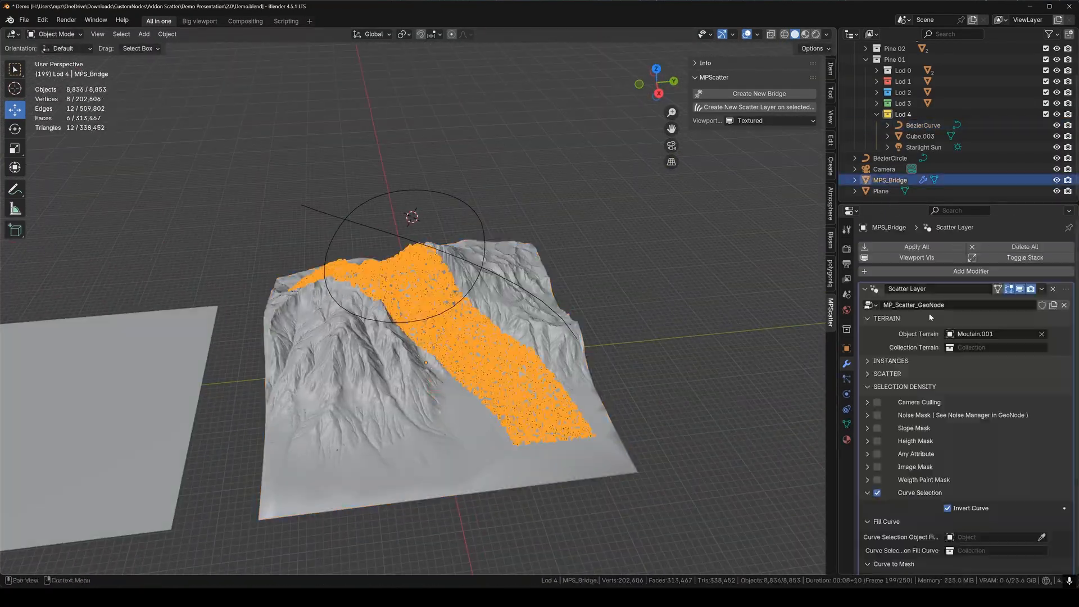
scroll(894, 407, "down", 5)
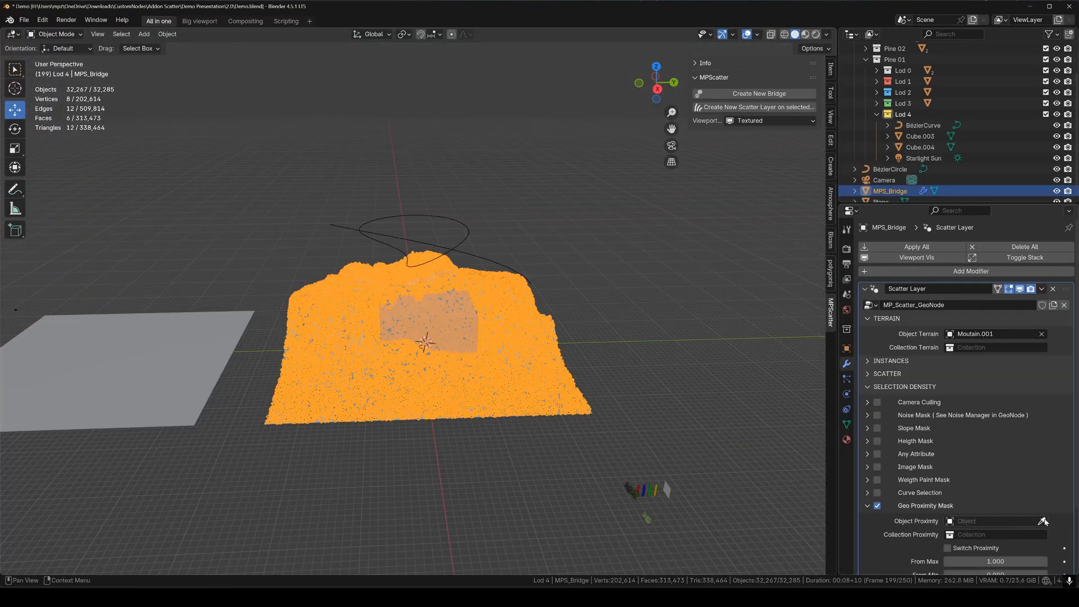
left_click(1044, 521)
left_click(429, 321)
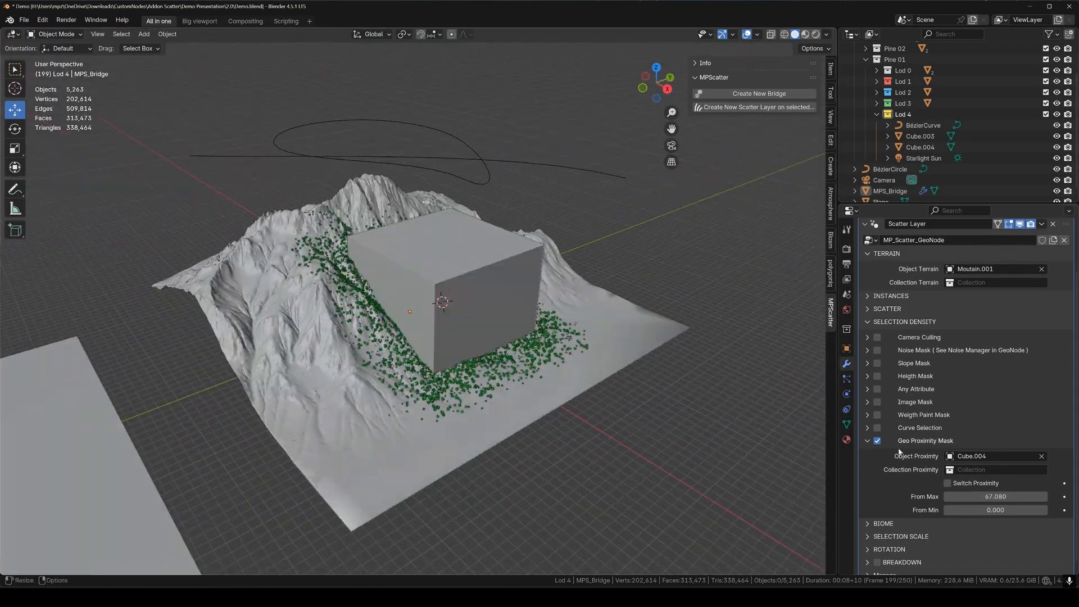
left_click(948, 483)
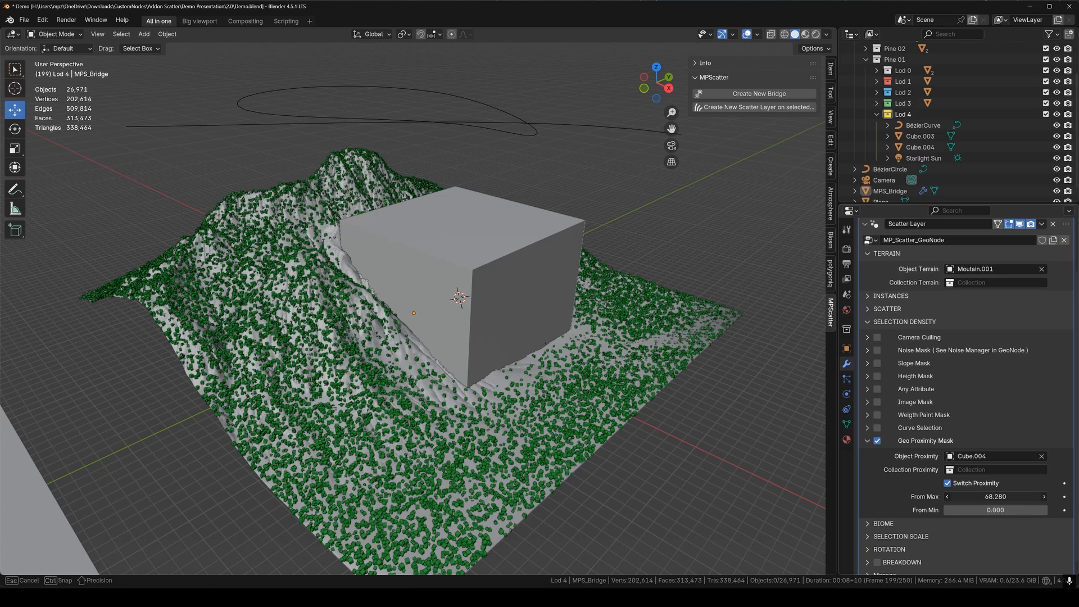
left_click_drag(995, 496, 1012, 496)
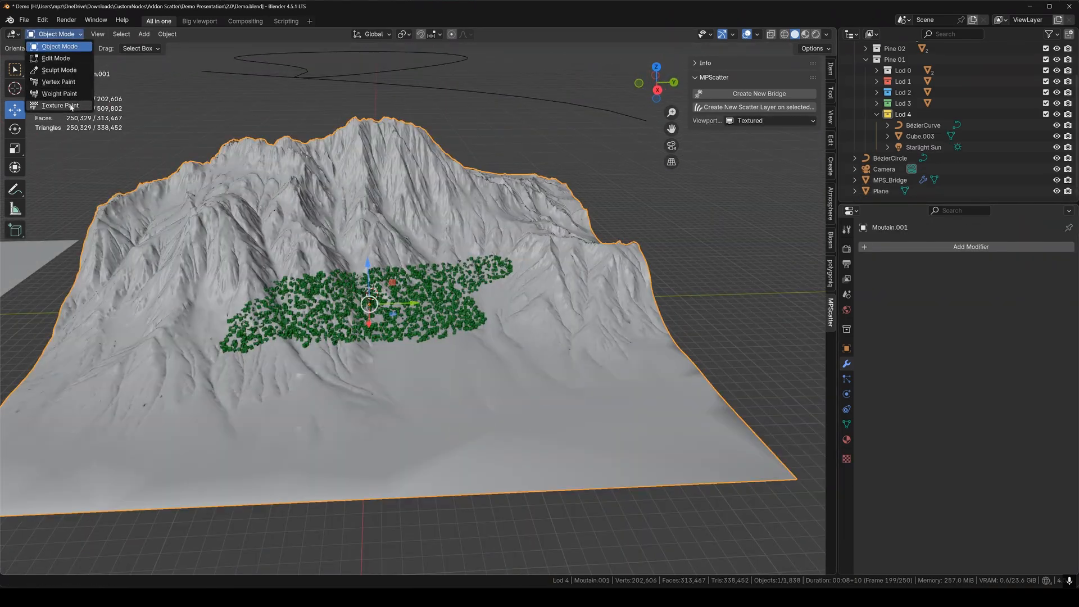
Check the biome mask in Texture Paint, then on MPS_Bridge set Blur Image Biome 0 and disable Image Biome.
left_click(60, 105)
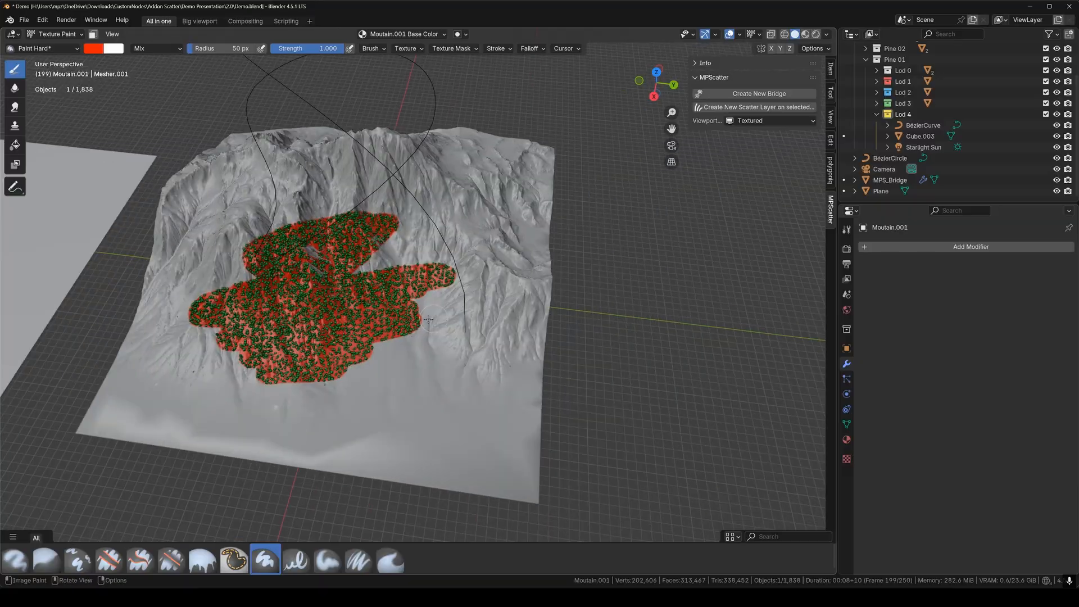
left_click(60, 46)
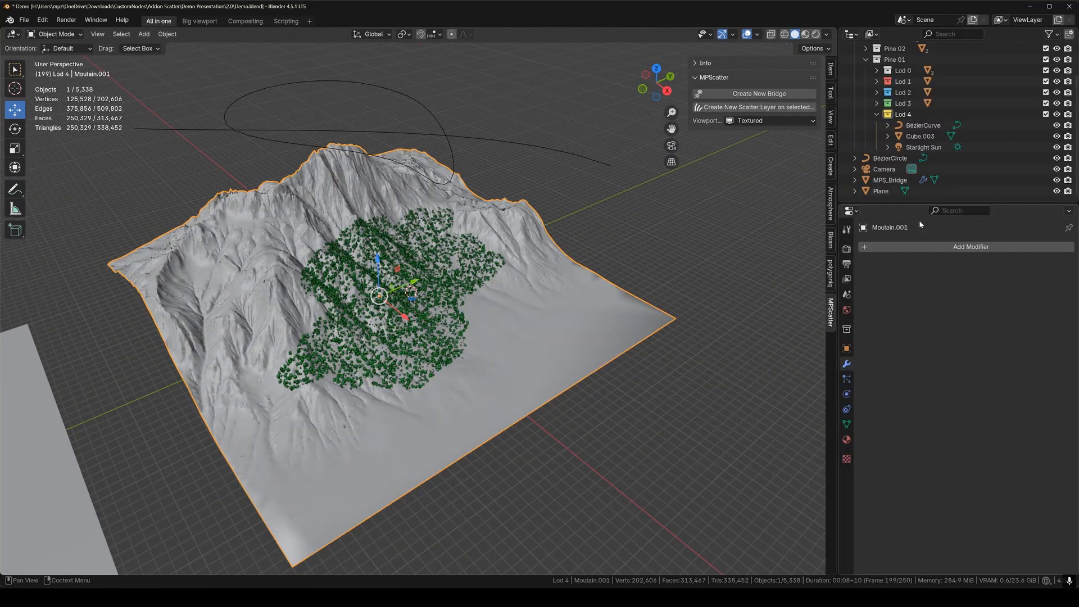
left_click(890, 180)
left_click(996, 444)
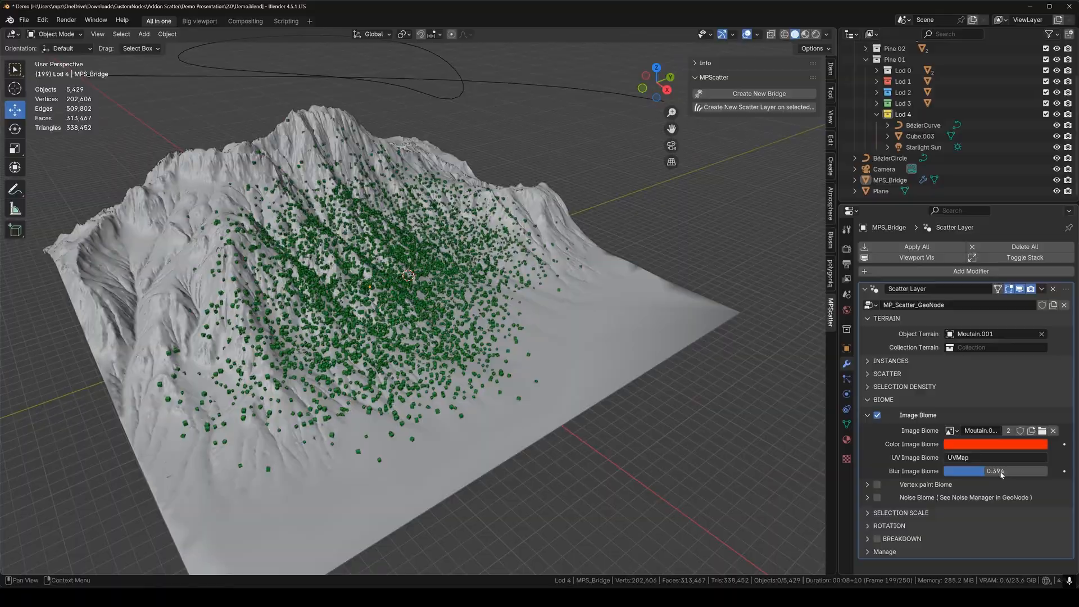
left_click_drag(984, 471, 950, 471)
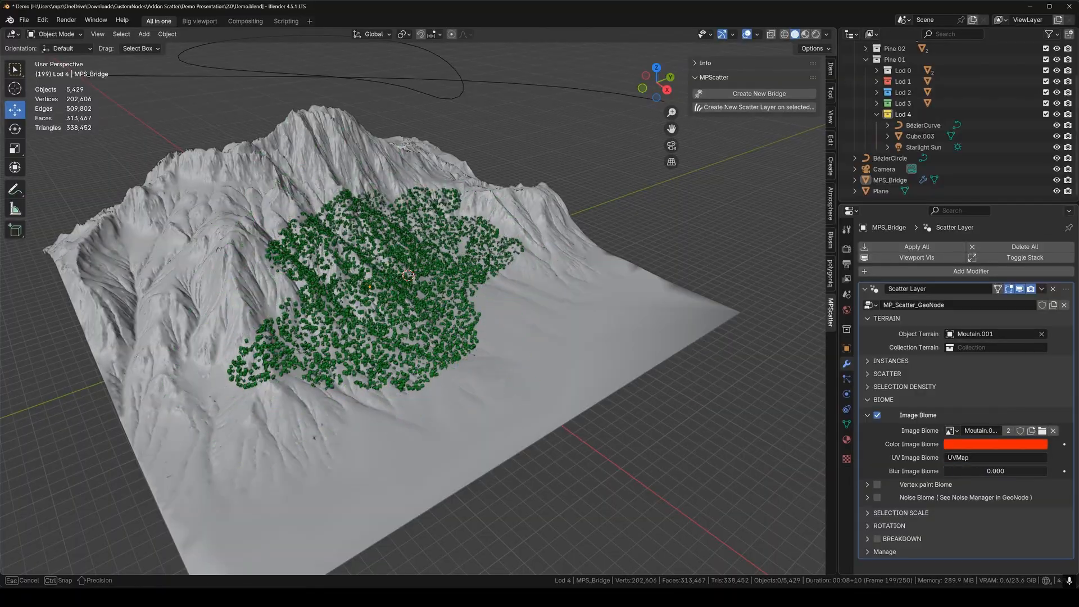
left_click(878, 416)
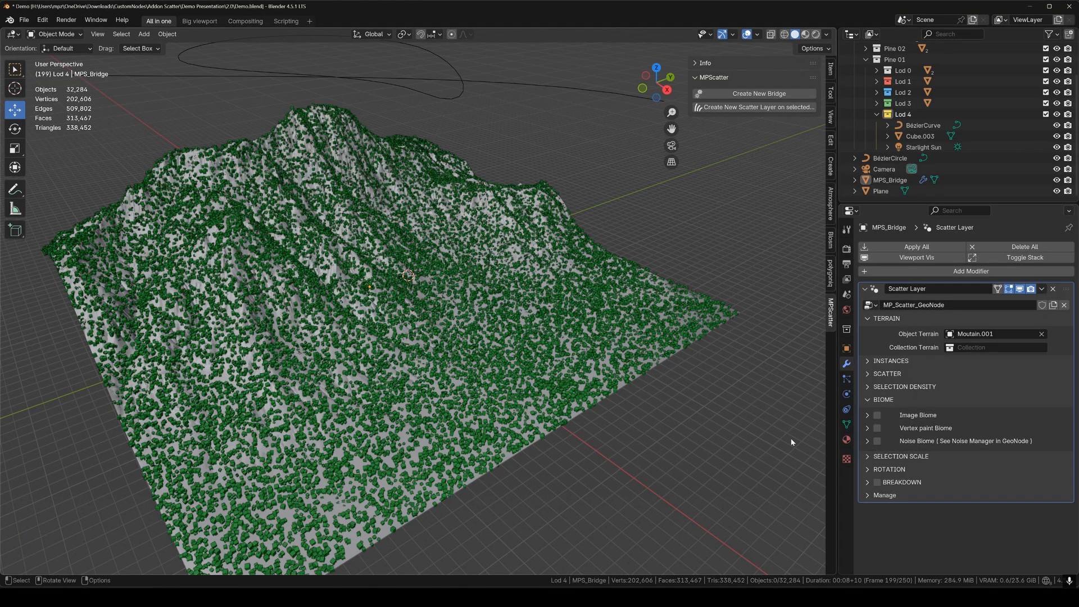
Try Noise Biome with Noise01 and red colour, then switch it off.
left_click(867, 442)
type("Noise")
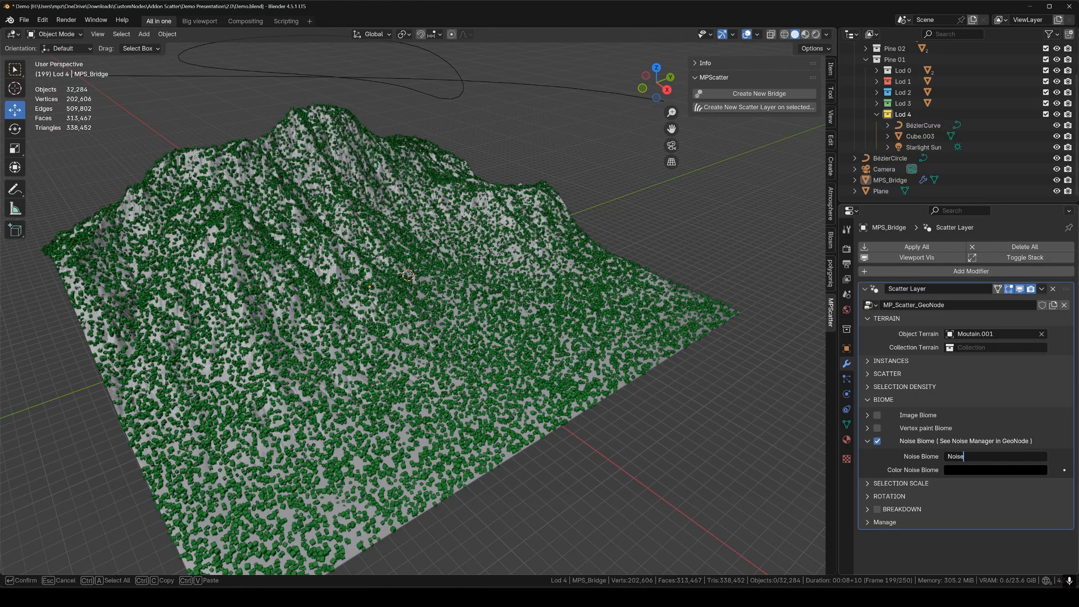
type("01")
key("Return")
left_click(971, 470)
left_click_drag(1043, 374, 1044, 297)
left_click_drag(990, 336, 987, 378)
mouse_move(404, 292)
middle_mouse_down()
mouse_move(424, 344)
mouse_move(416, 281)
middle_mouse_up()
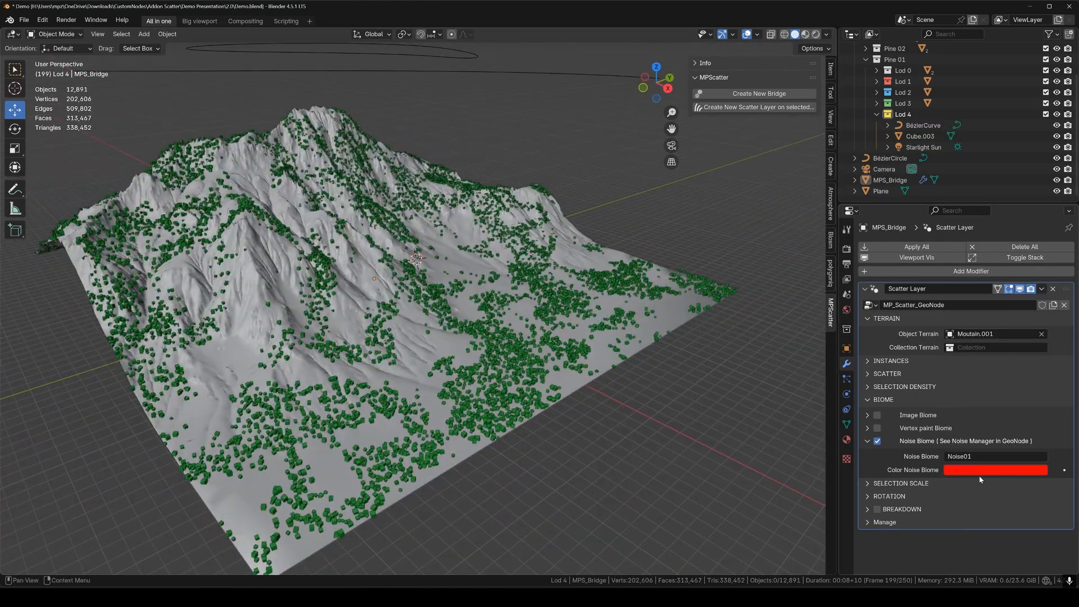
left_click(877, 441)
Enable Noise Selection Scale and lower its noise scale to 2.630.
left_click(868, 441)
left_click(867, 456)
left_click(878, 472)
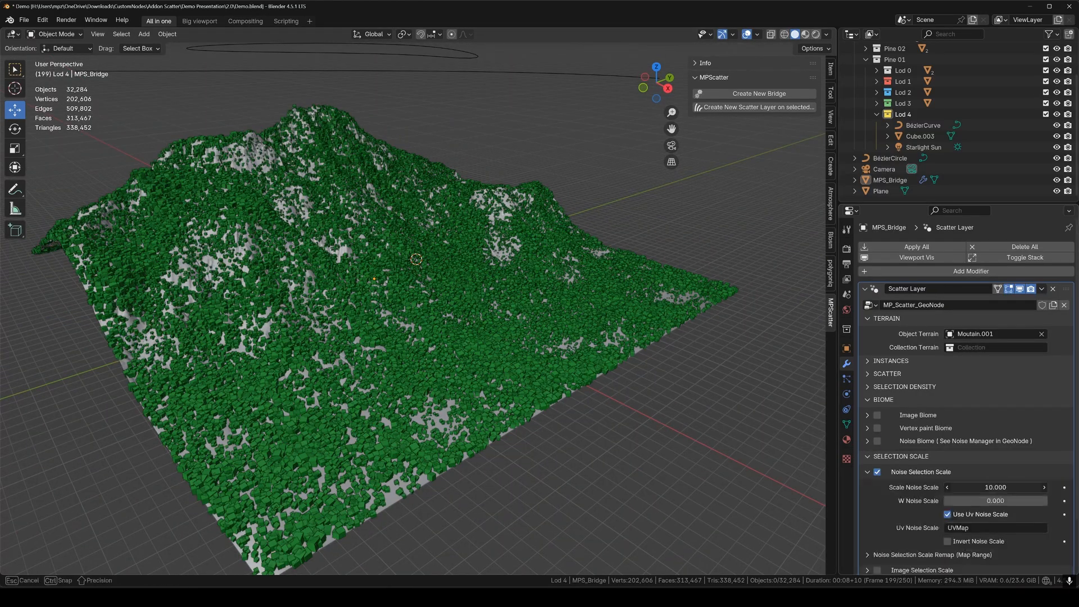
left_click_drag(996, 487, 952, 487)
left_click(877, 473)
left_click(867, 473)
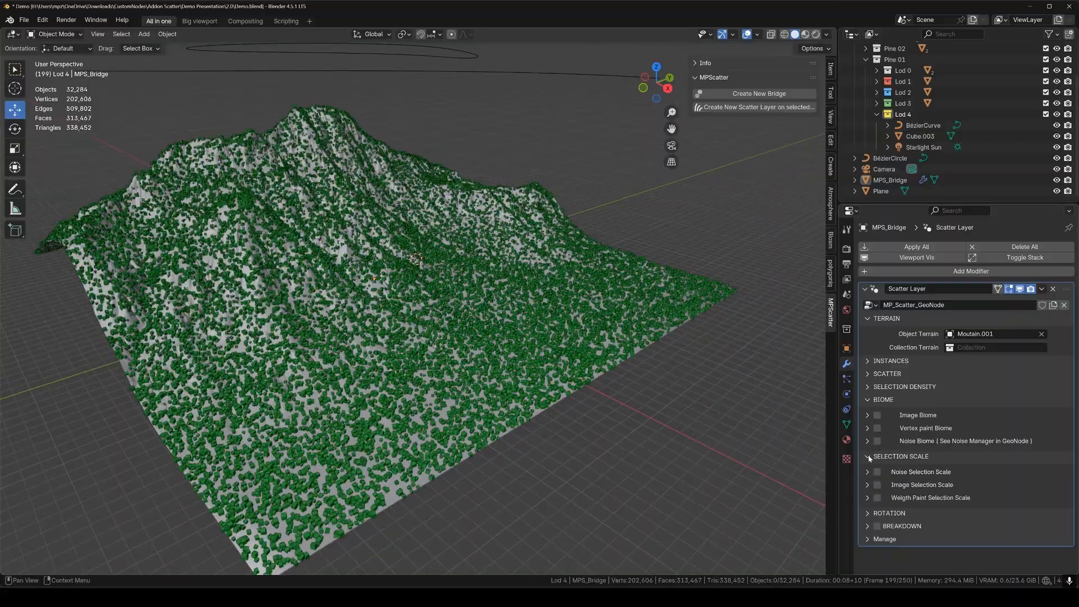
left_click(878, 472)
left_click(868, 472)
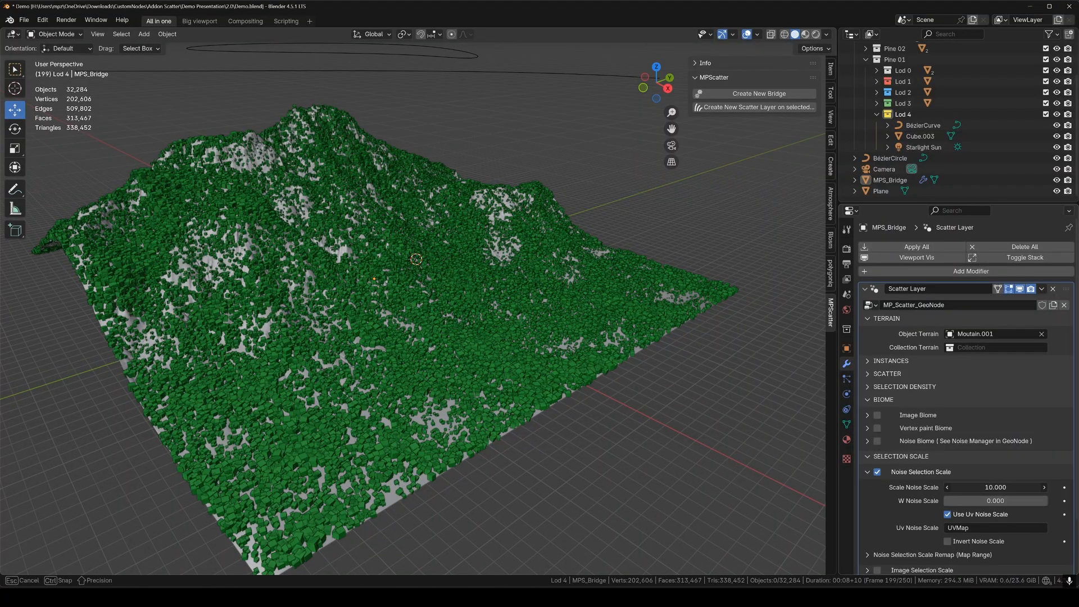
left_click_drag(996, 487, 959, 488)
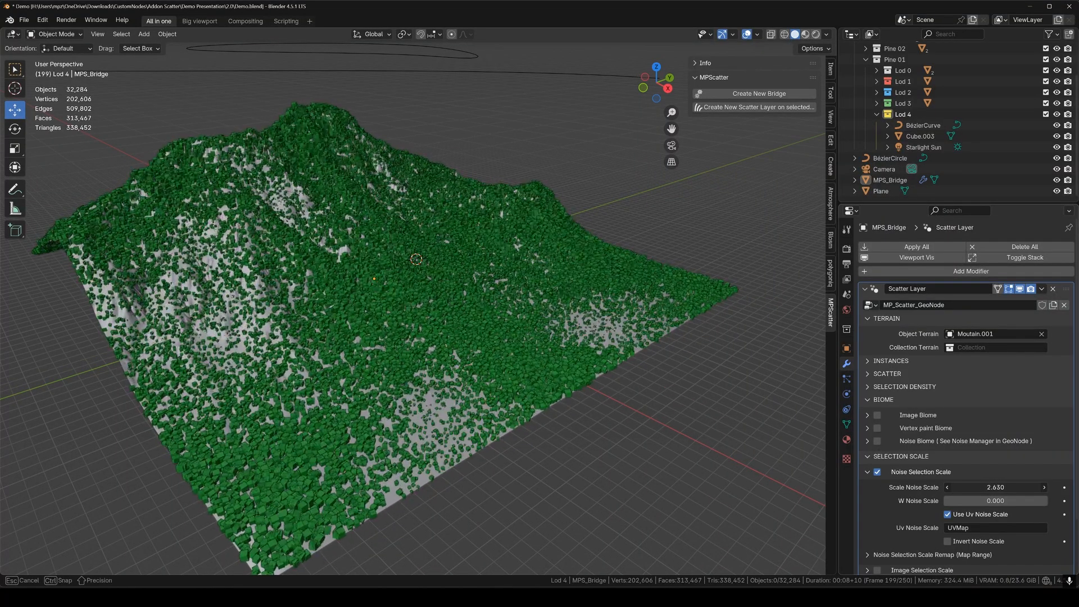
mouse_move(641, 386)
middle_mouse_down()
mouse_move(596, 385)
mouse_move(635, 385)
middle_mouse_up()
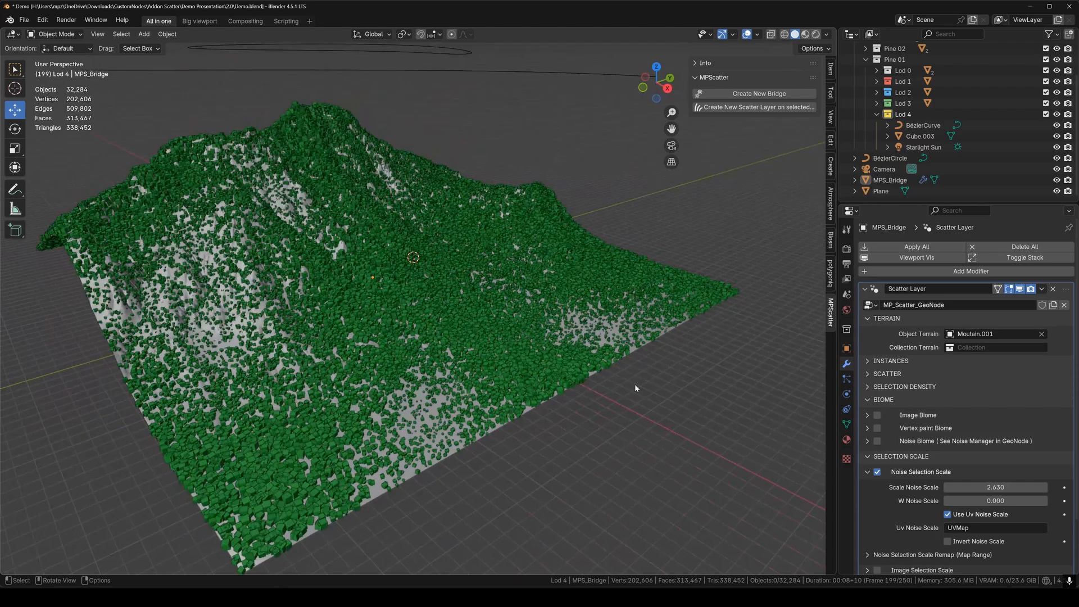
left_click(868, 473)
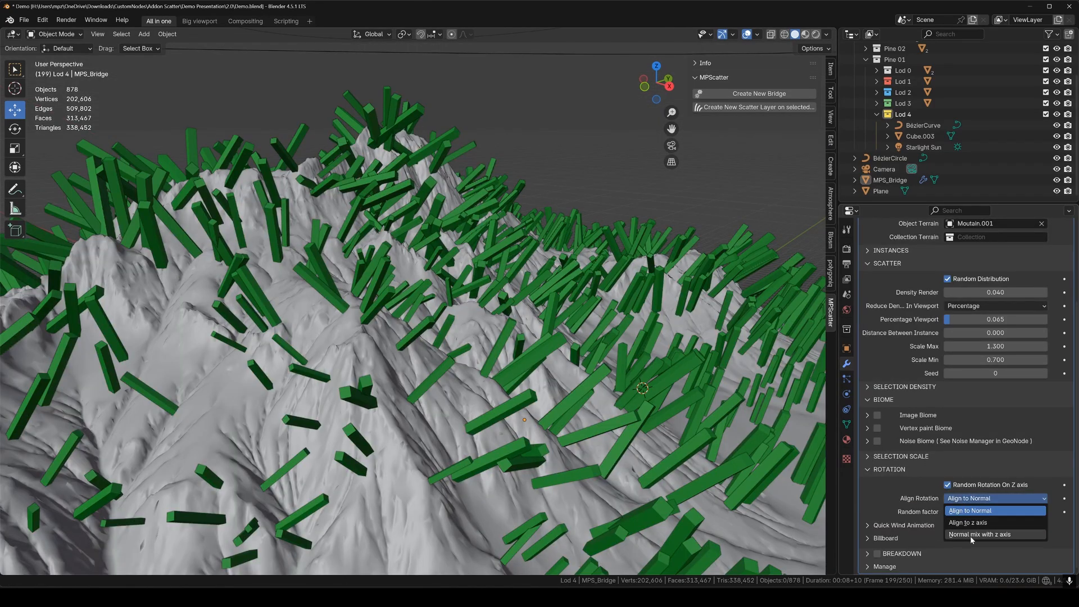
Set Align Rotation to Normal mix with z axis and push From Normal To Z axis toward 1.
left_click(972, 534)
middle_click_drag(428, 360, 387, 352)
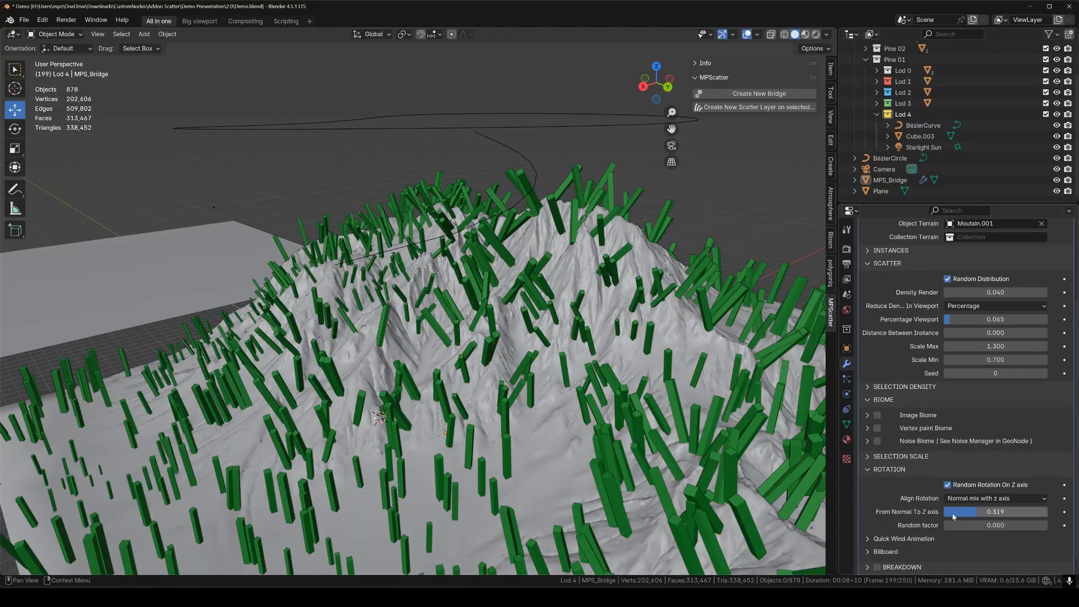
left_click_drag(978, 515, 955, 529)
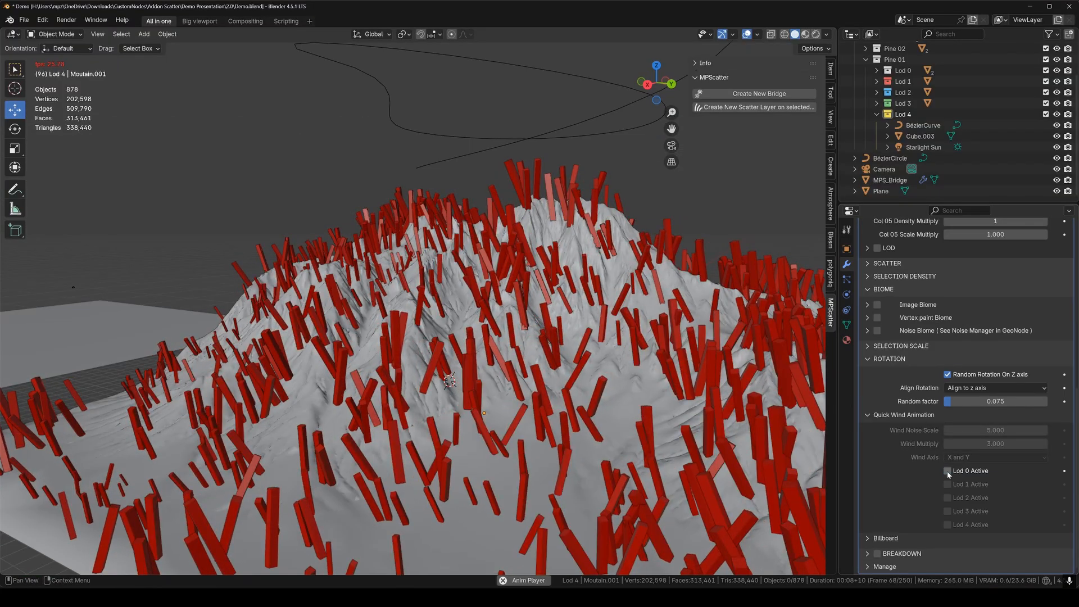
Enable Lod 0 wind with adjusted wind noise scale and move Plane into the Lod 4 collection.
left_click(947, 471)
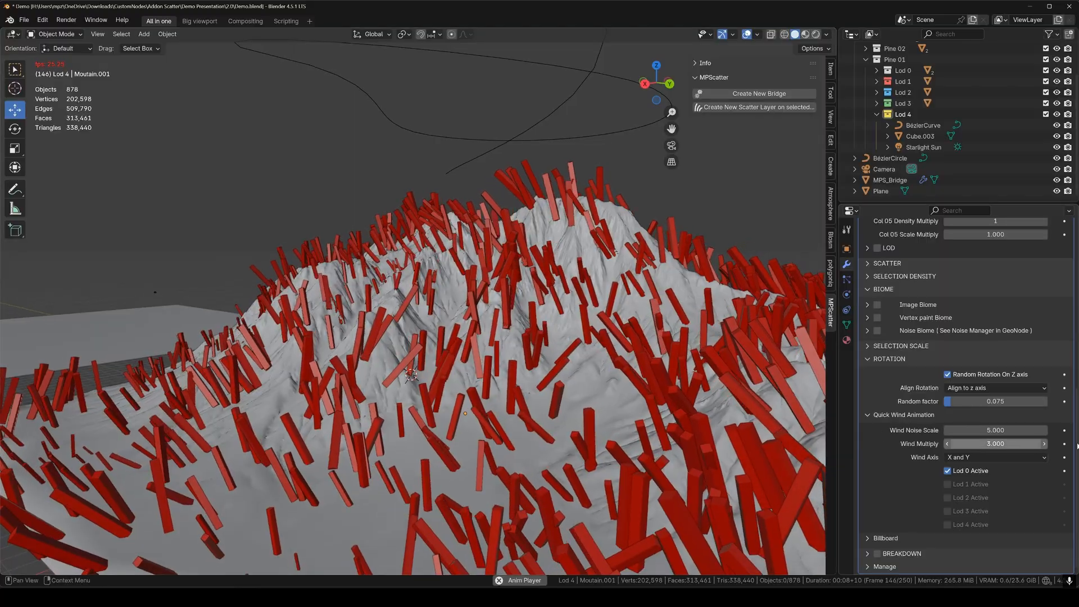
left_click_drag(995, 430, 974, 430)
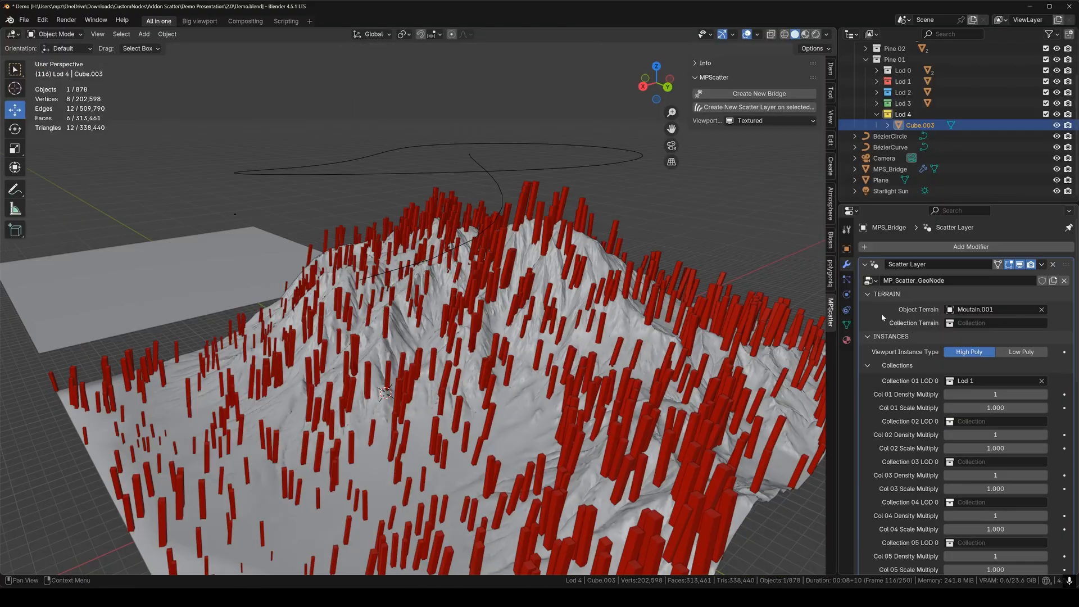
left_click(998, 381)
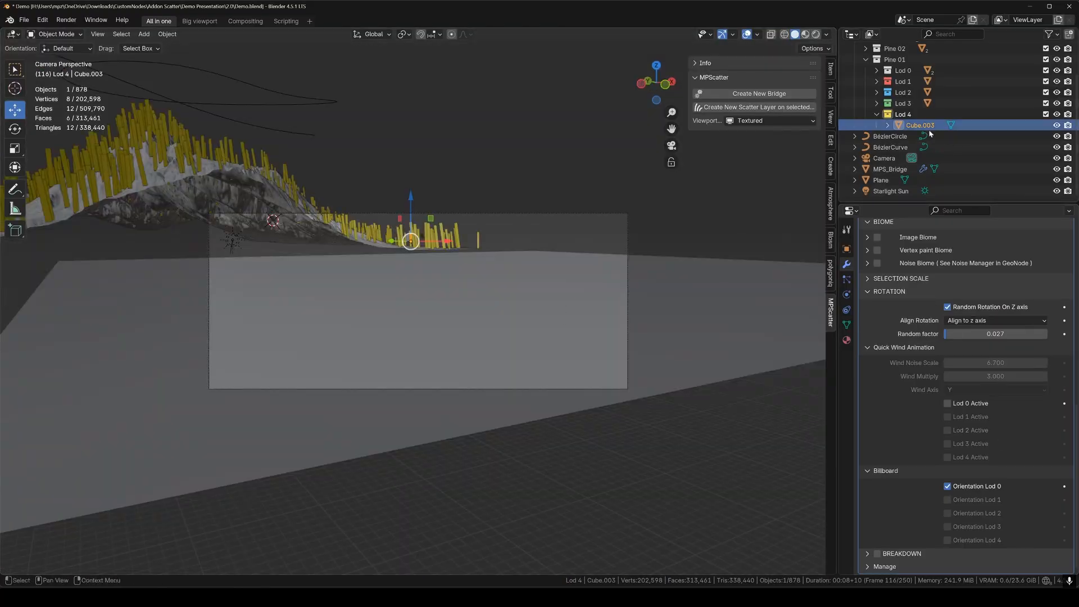
left_click_drag(881, 179, 911, 128)
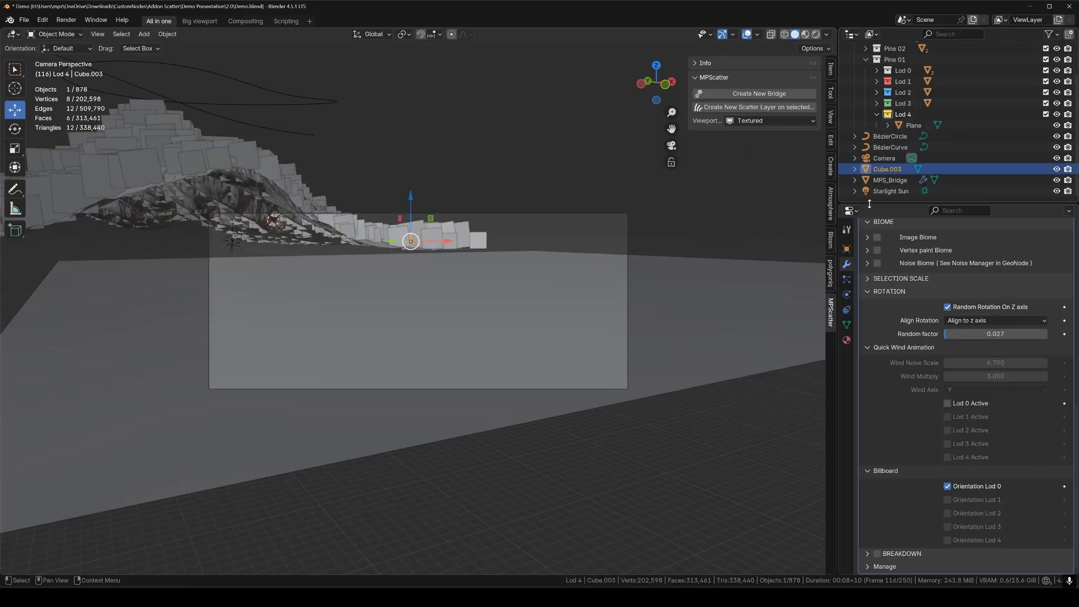
left_click(830, 117)
middle_click_drag(563, 337, 466, 270)
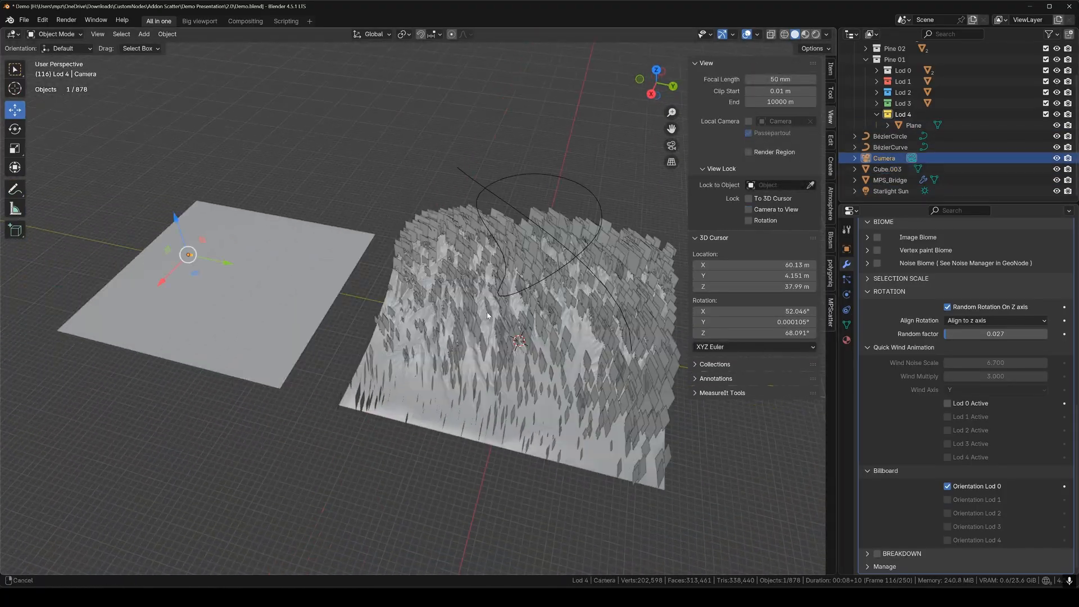
Set Breakdown Height Max to 131.100 and Offset to 243.060.
left_click_drag(224, 247, 534, 298)
middle_click_drag(534, 298, 286, 561)
left_click_drag(301, 217, 360, 253)
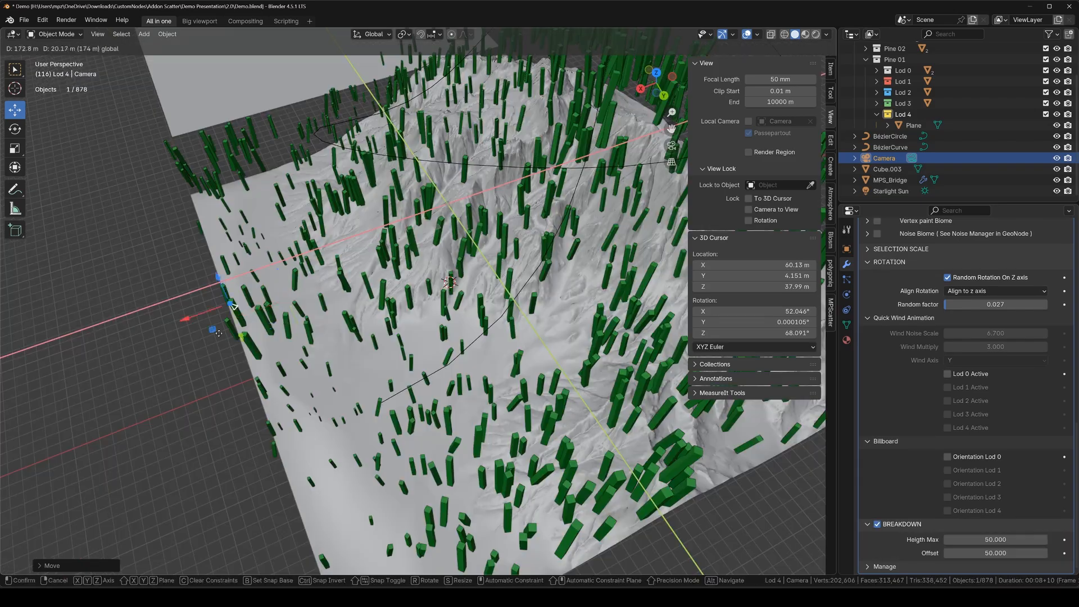
left_click_drag(237, 300, 297, 297)
left_click_drag(981, 540, 1045, 554)
scroll(427, 314, "down", 3)
middle_click_drag(360, 349, 478, 225)
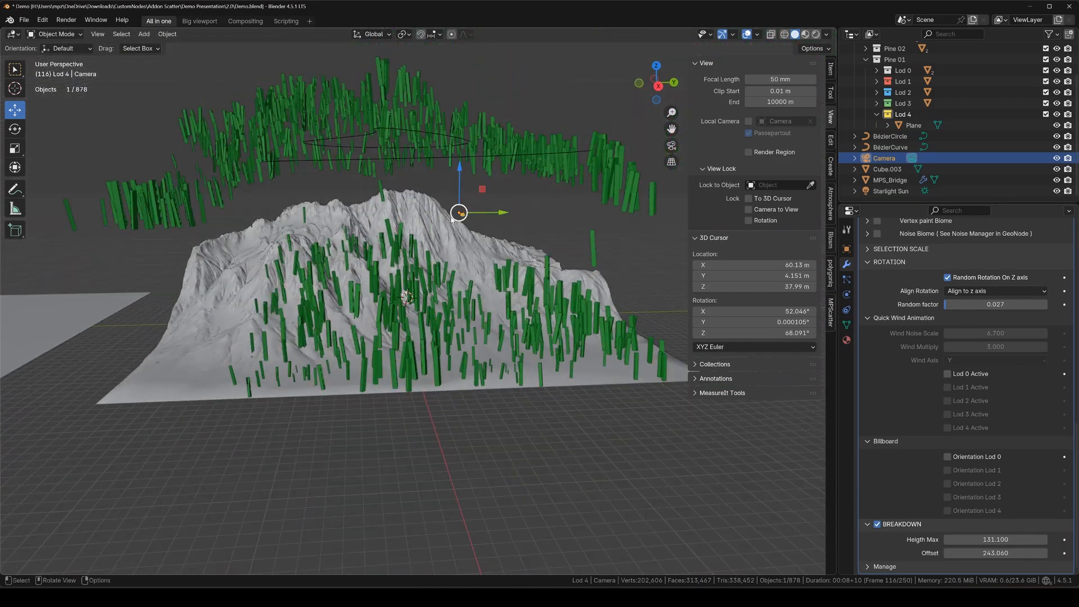
left_click_drag(457, 183, 458, 337)
Aim the scene camera at the mountain with camera locked to the view.
middle_click_drag(478, 359, 499, 425)
left_click_drag(482, 411, 517, 396)
middle_click_drag(517, 396, 531, 413)
left_click_drag(527, 336, 546, 378)
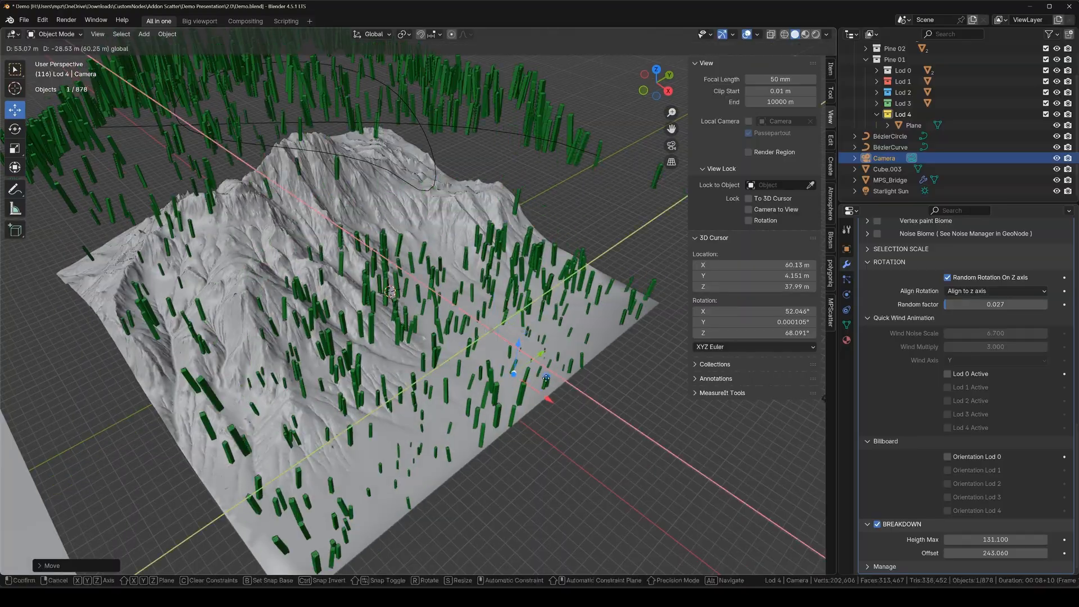
left_click(374, 249)
scroll(506, 315, "up", 5)
key("KP_0")
left_click(749, 210)
middle_click_drag(431, 305, 450, 282)
scroll(882, 397, "up", 10)
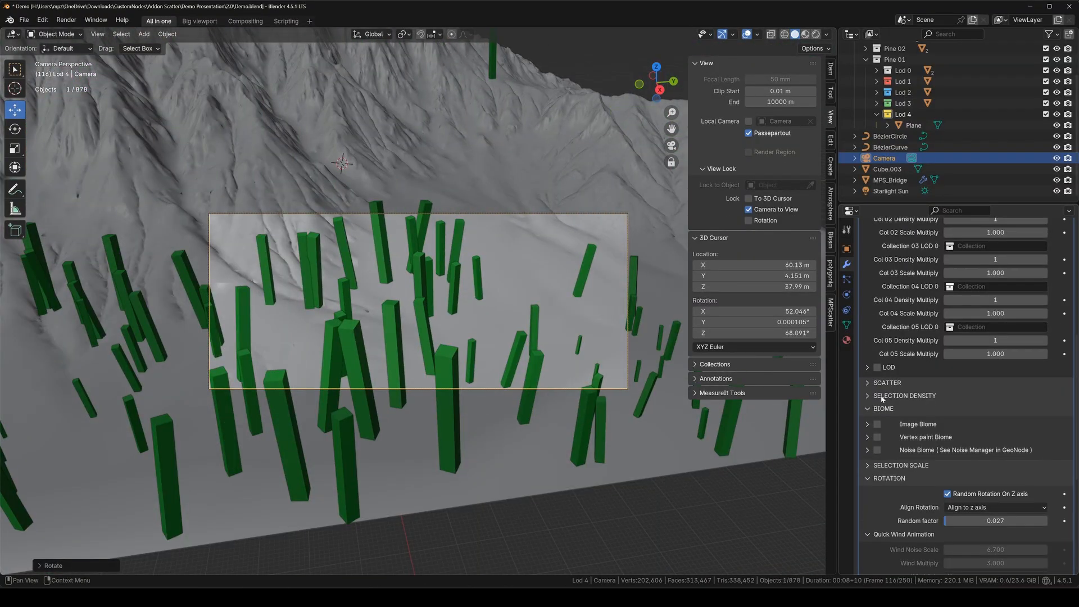
Enable Camera Culling under the selection density settings.
left_click(882, 396)
left_click(879, 412)
middle_click_drag(450, 374, 415, 312)
scroll(984, 502, "down", 15)
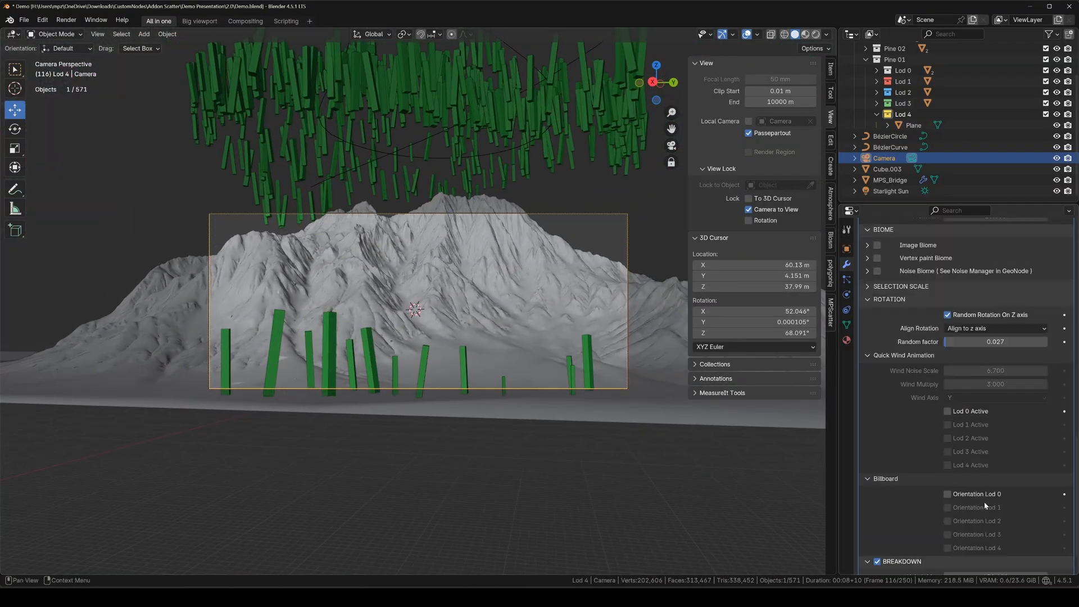
left_click_drag(992, 554, 1029, 553)
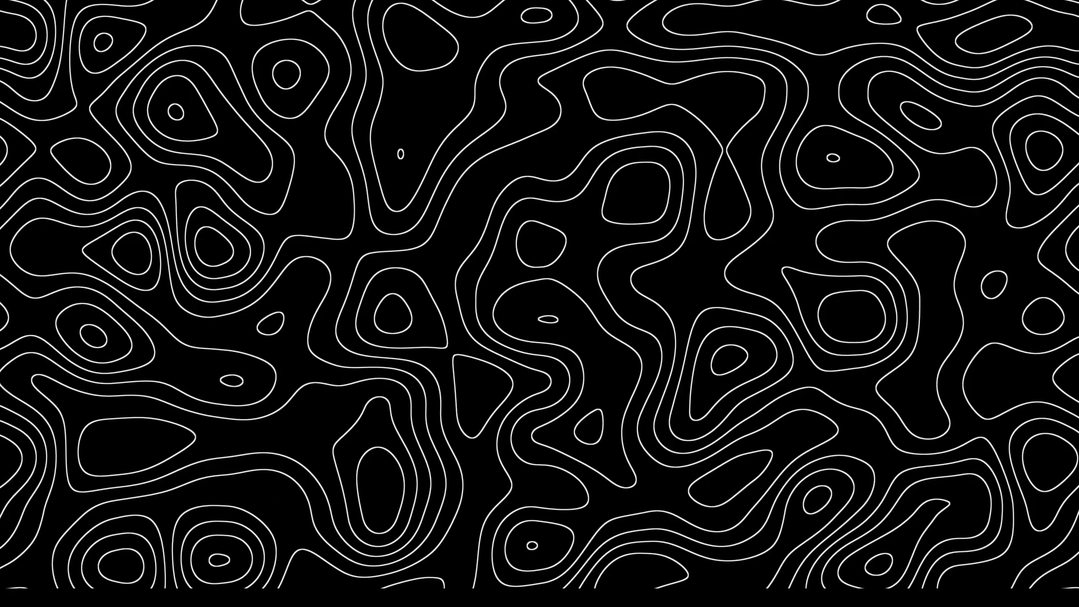